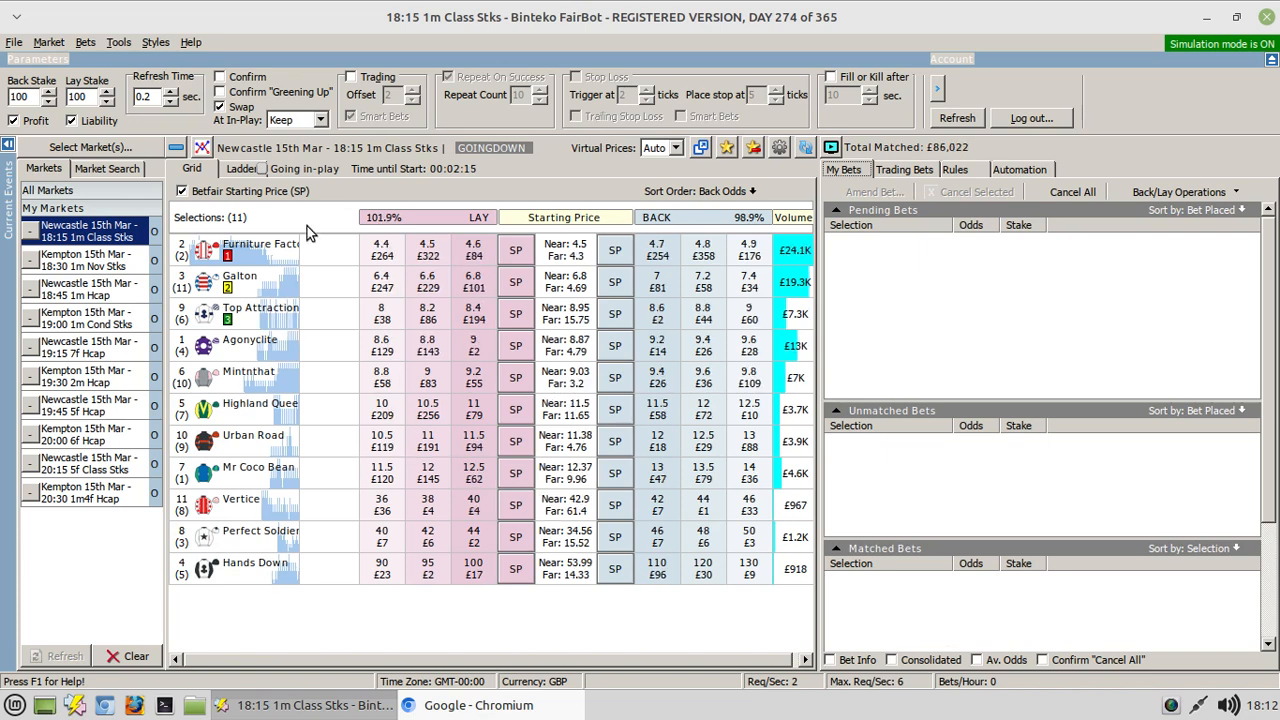
Review the Greening Up options, including the cancel settings for unmatched and pending bets, and leave the dialog without changes
{"action": "left_click", "coordinate": [119, 43]}
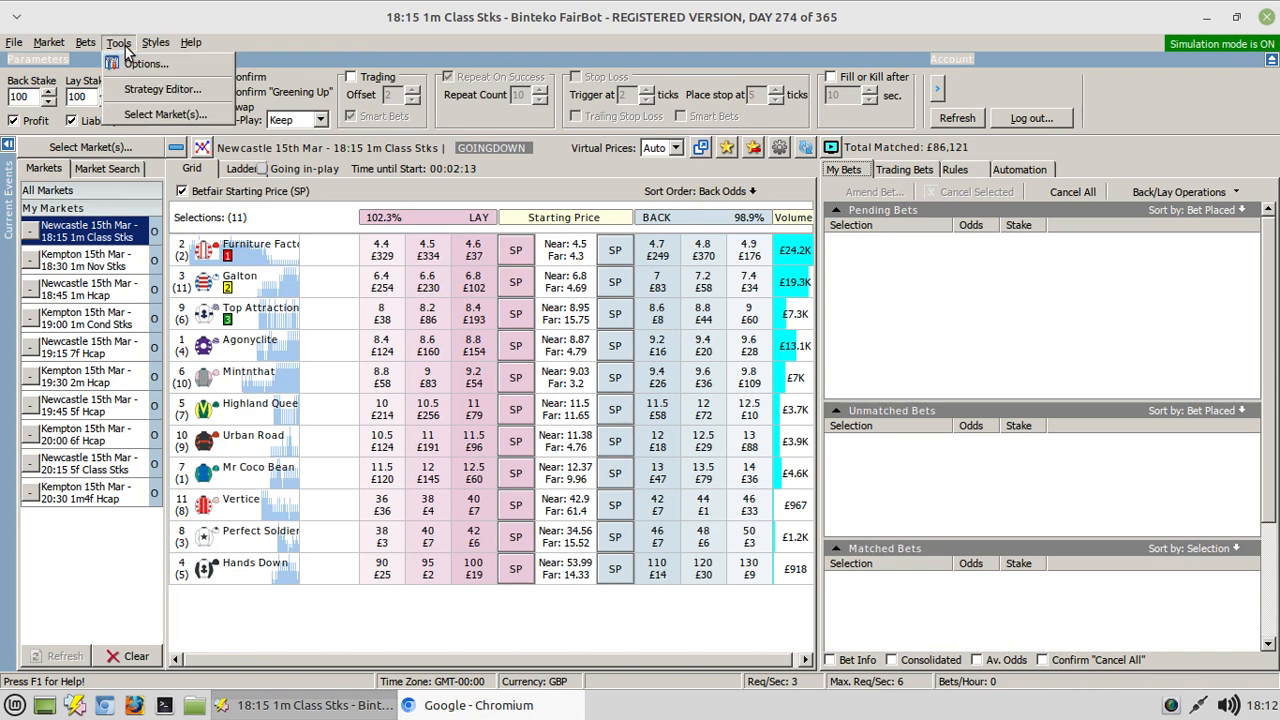
{"action": "left_click", "coordinate": [146, 64]}
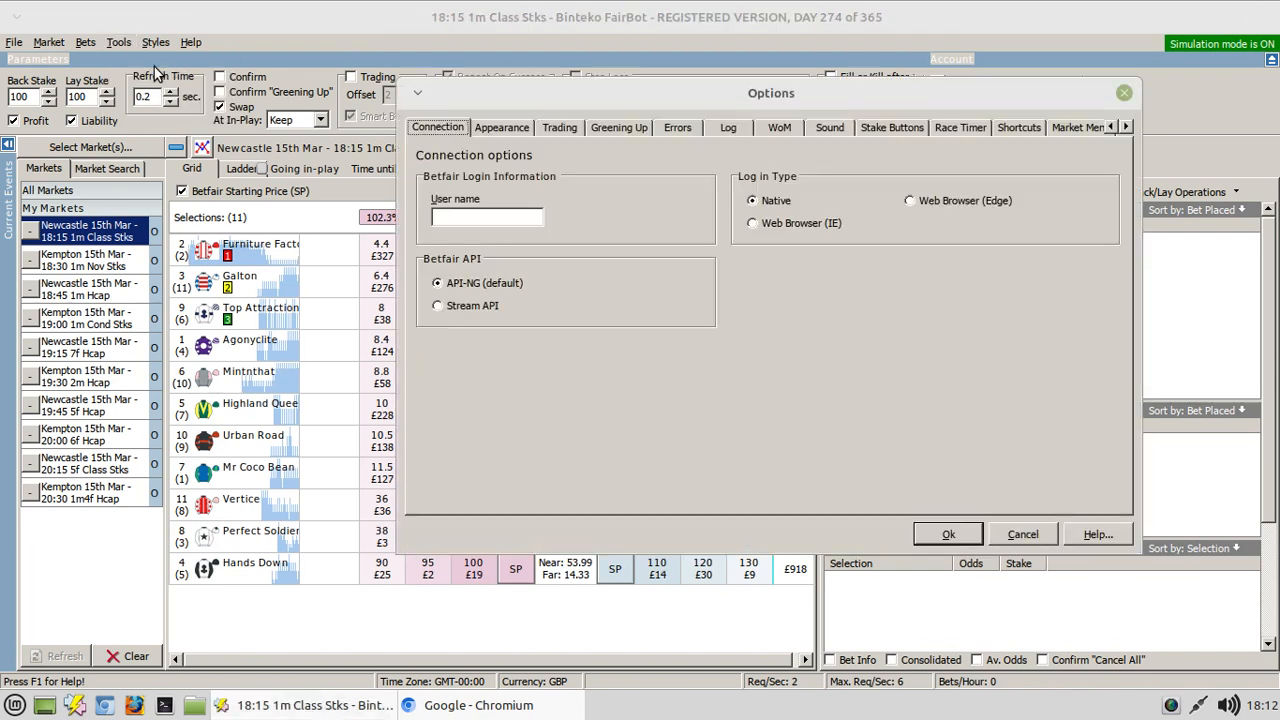
{"action": "left_click", "coordinate": [618, 128]}
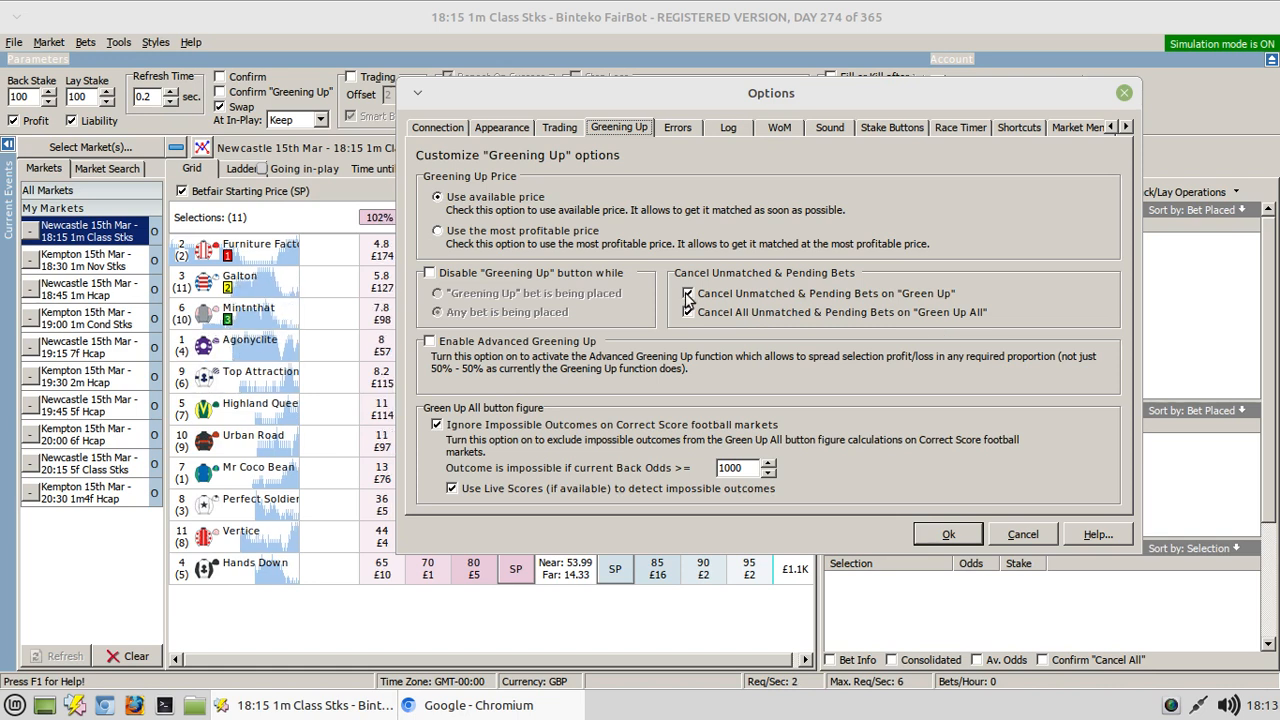
{"action": "left_click", "coordinate": [1018, 534]}
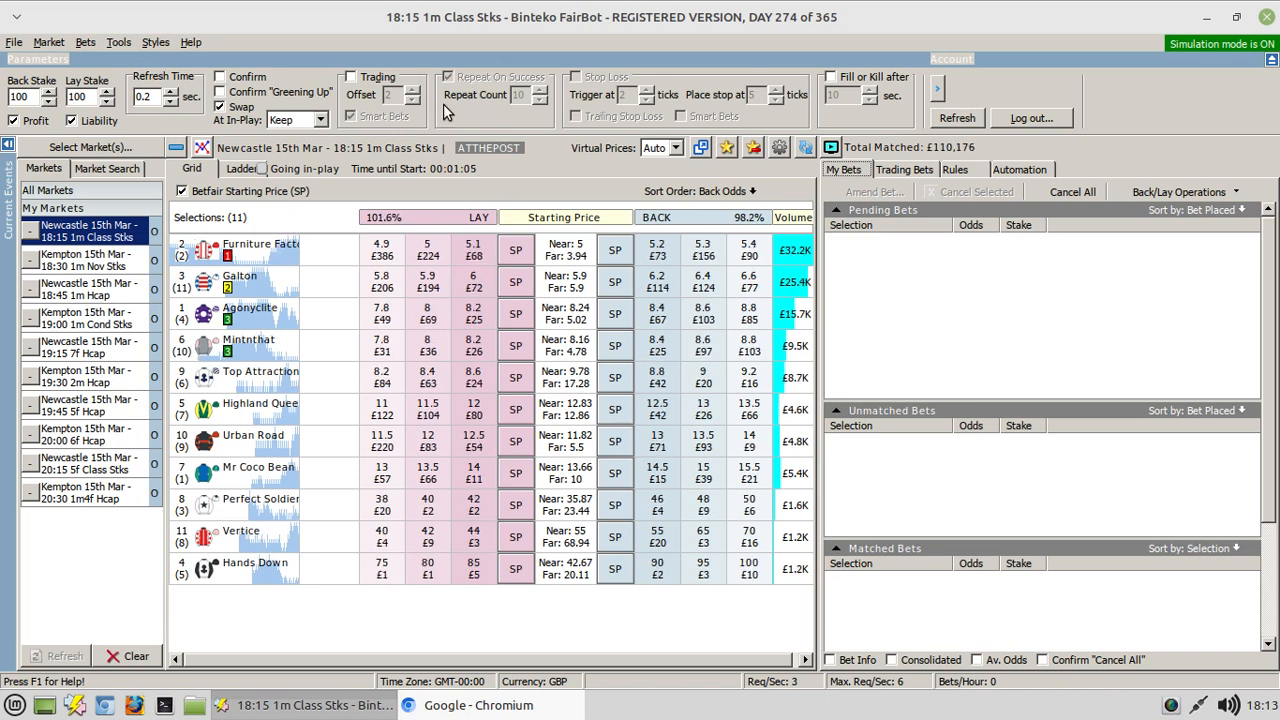
Enable trading with a 2-tick offset, with Repeat On Success active at a repeat count of 10
{"action": "left_click", "coordinate": [358, 80]}
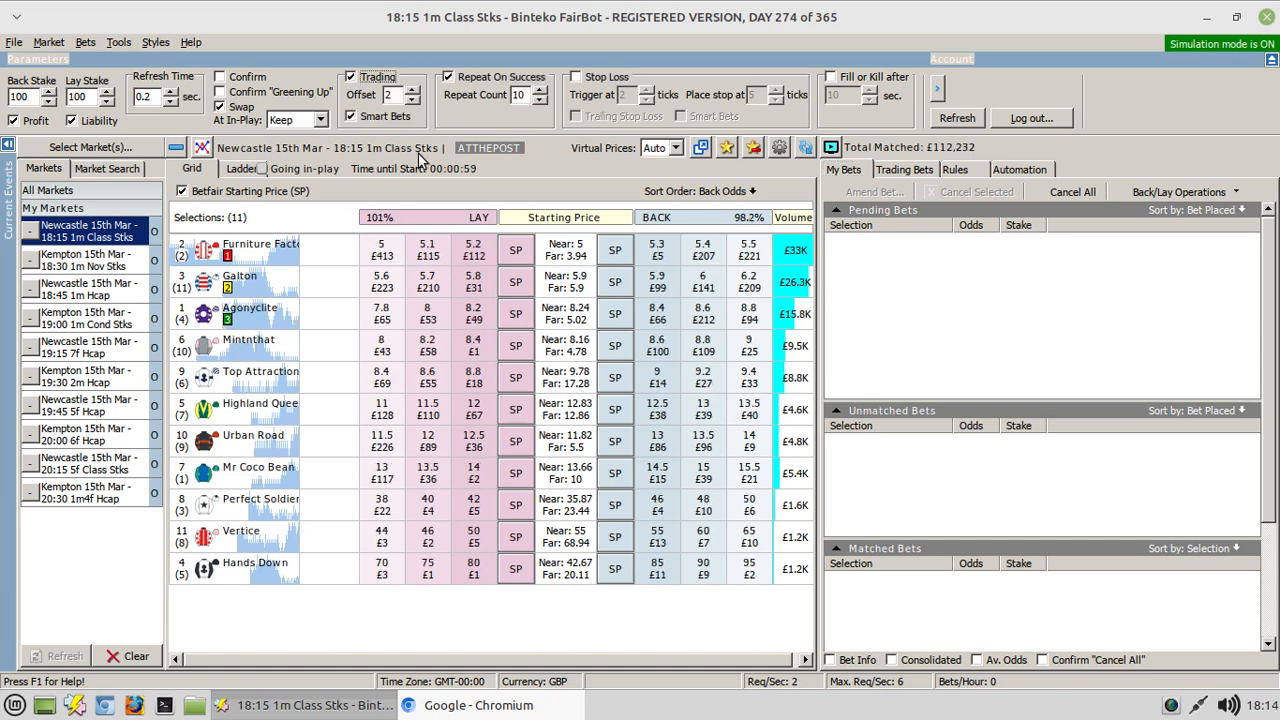
{"action": "left_click", "coordinate": [447, 78]}
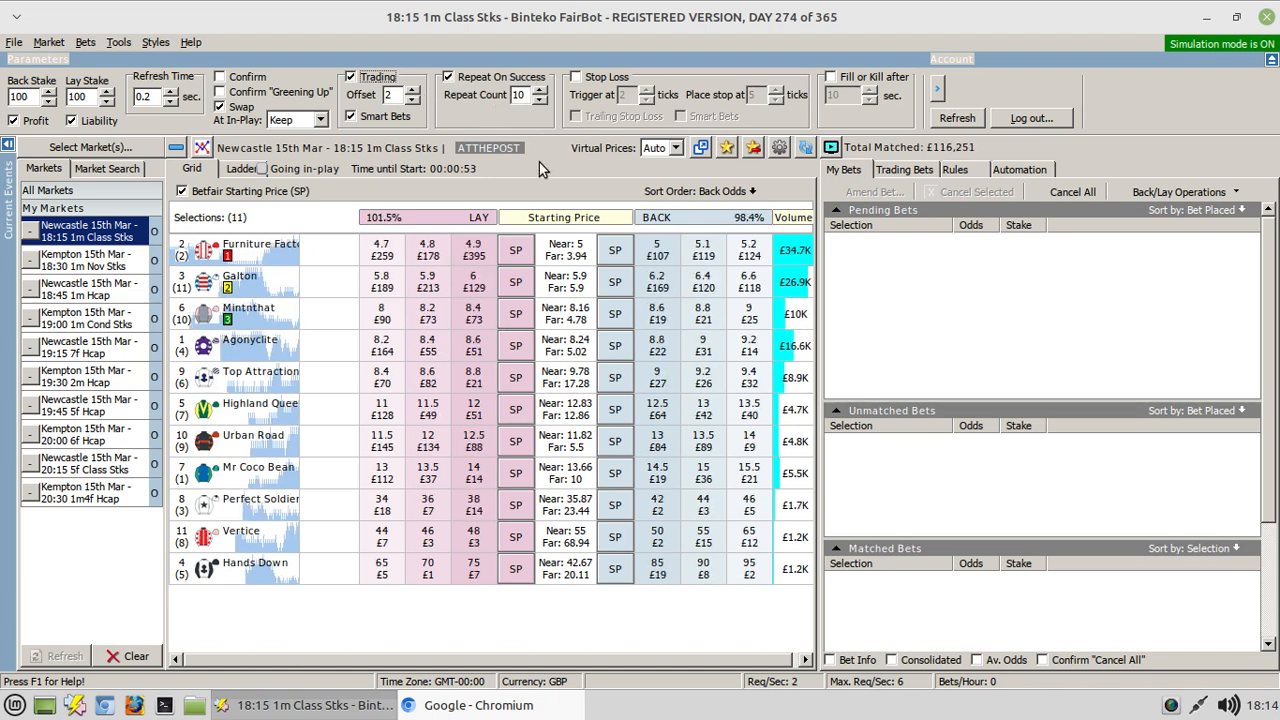
Place in-play lay-first trades on Furniture Factors and several other runners in the Newcastle 18:15 market, using the highest displayed lay prices
{"action": "mouse_move", "coordinate": [278, 250]}
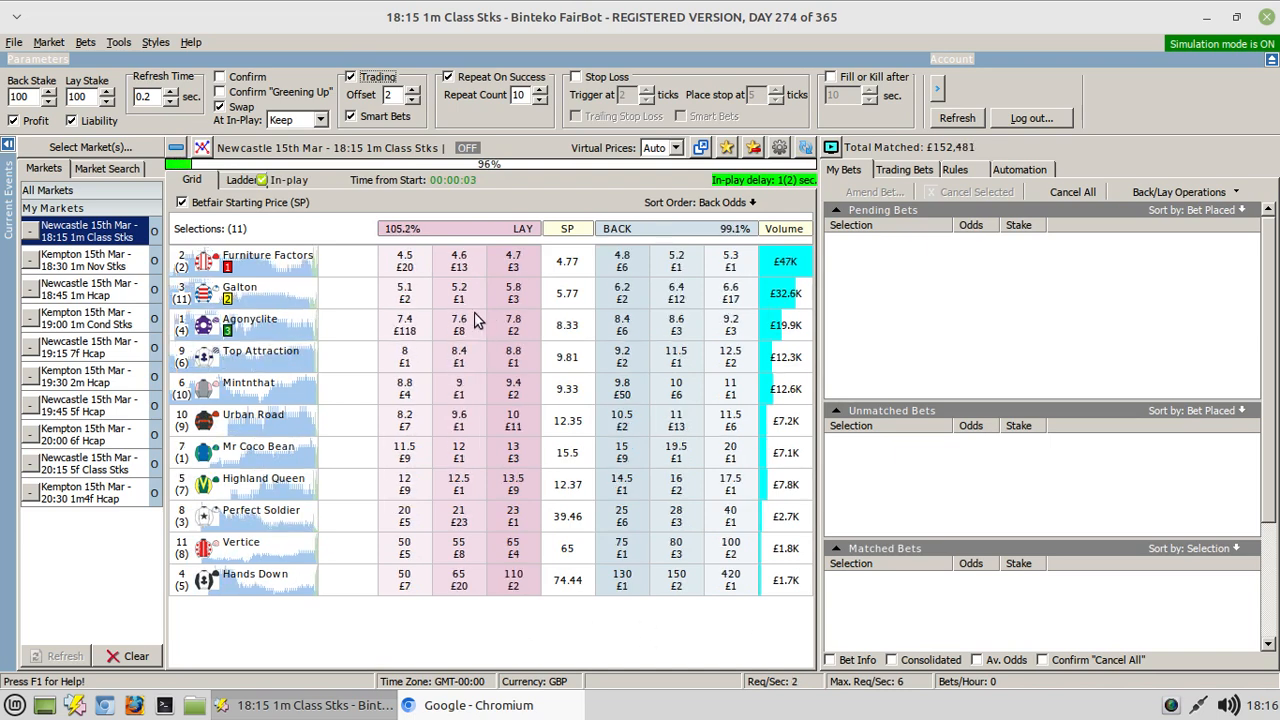
{"action": "left_click", "coordinate": [493, 266]}
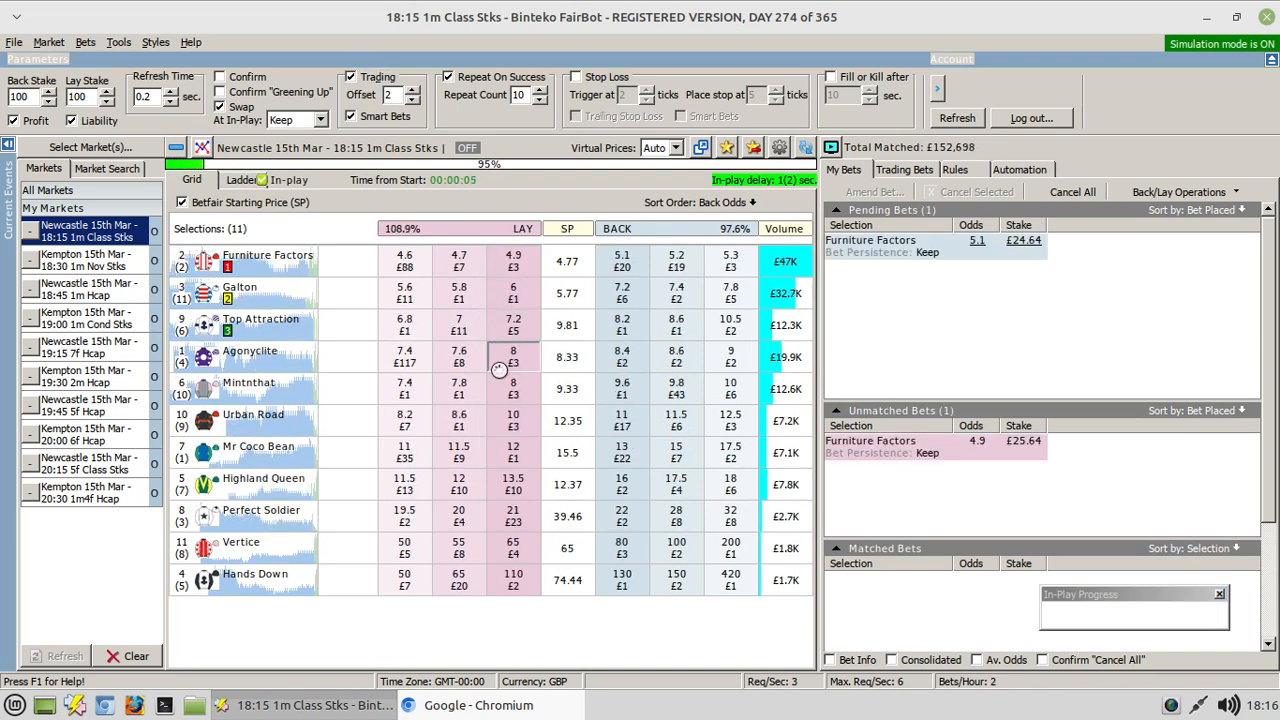
{"action": "left_click", "coordinate": [505, 418]}
{"action": "left_click", "coordinate": [512, 456]}
{"action": "left_click", "coordinate": [513, 488]}
{"action": "left_click", "coordinate": [510, 518]}
{"action": "left_click", "coordinate": [508, 550]}
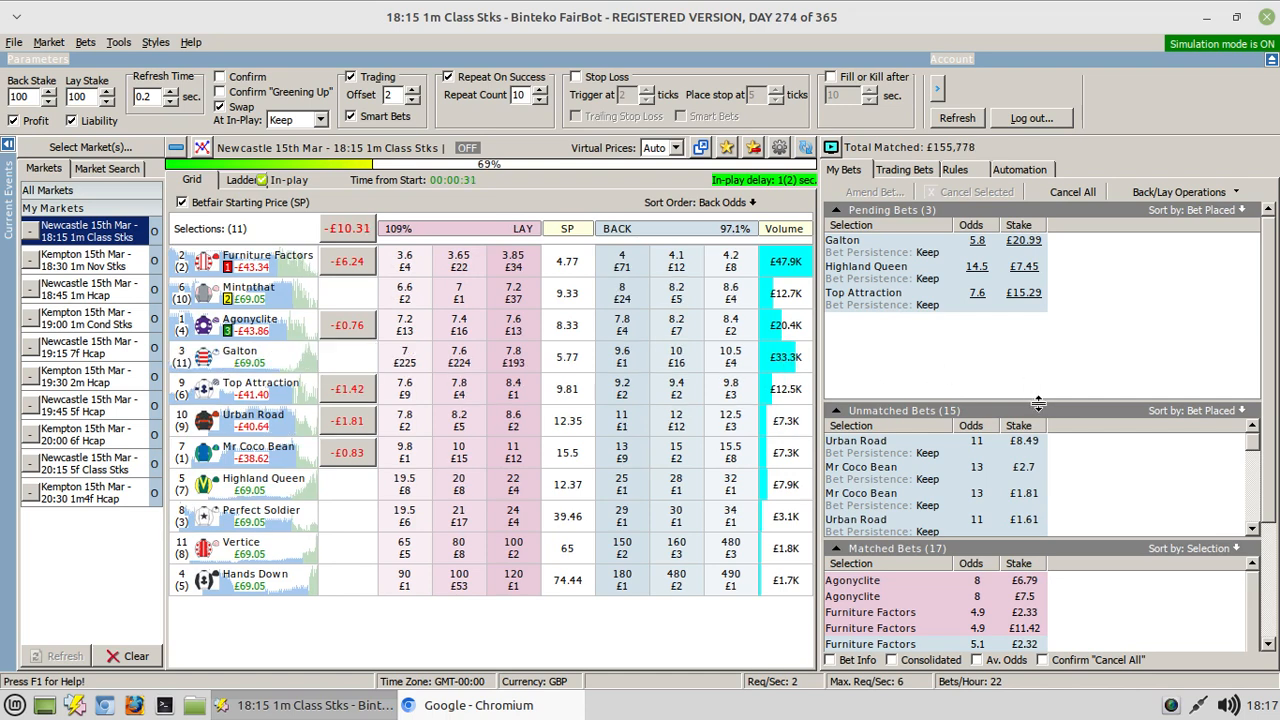
Look through the unmatched bets of the Newcastle 18:15 market and green up all its selections
{"action": "scroll", "coordinate": [1097, 418], "scroll_direction": "down", "scroll_amount": 1}
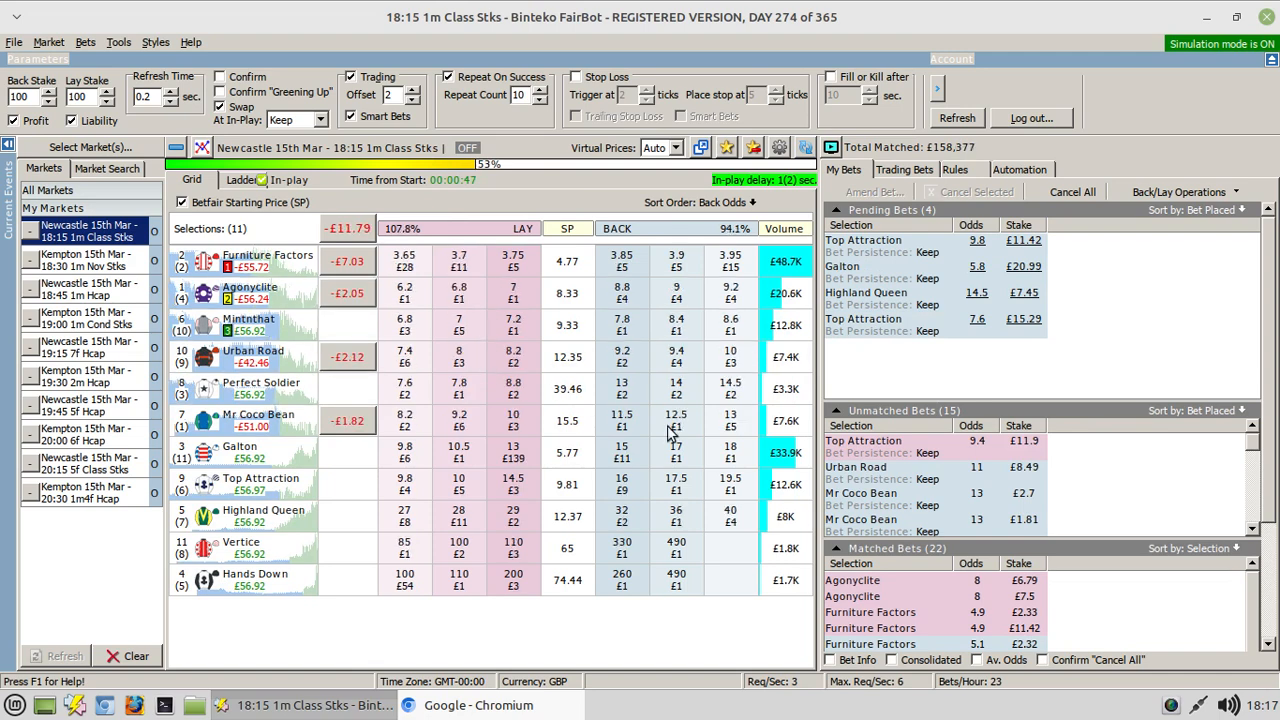
{"action": "left_click_drag", "start_coordinate": [1250, 441], "coordinate": [1246, 517]}
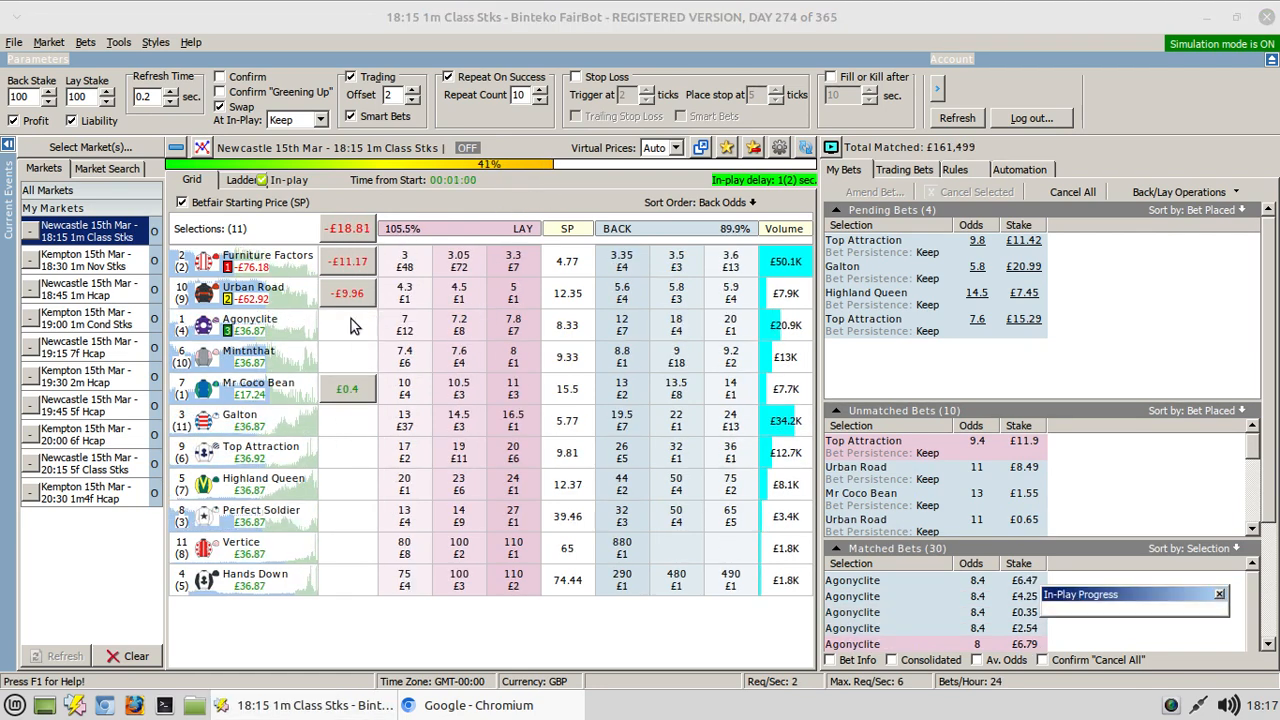
{"action": "left_click", "coordinate": [349, 230]}
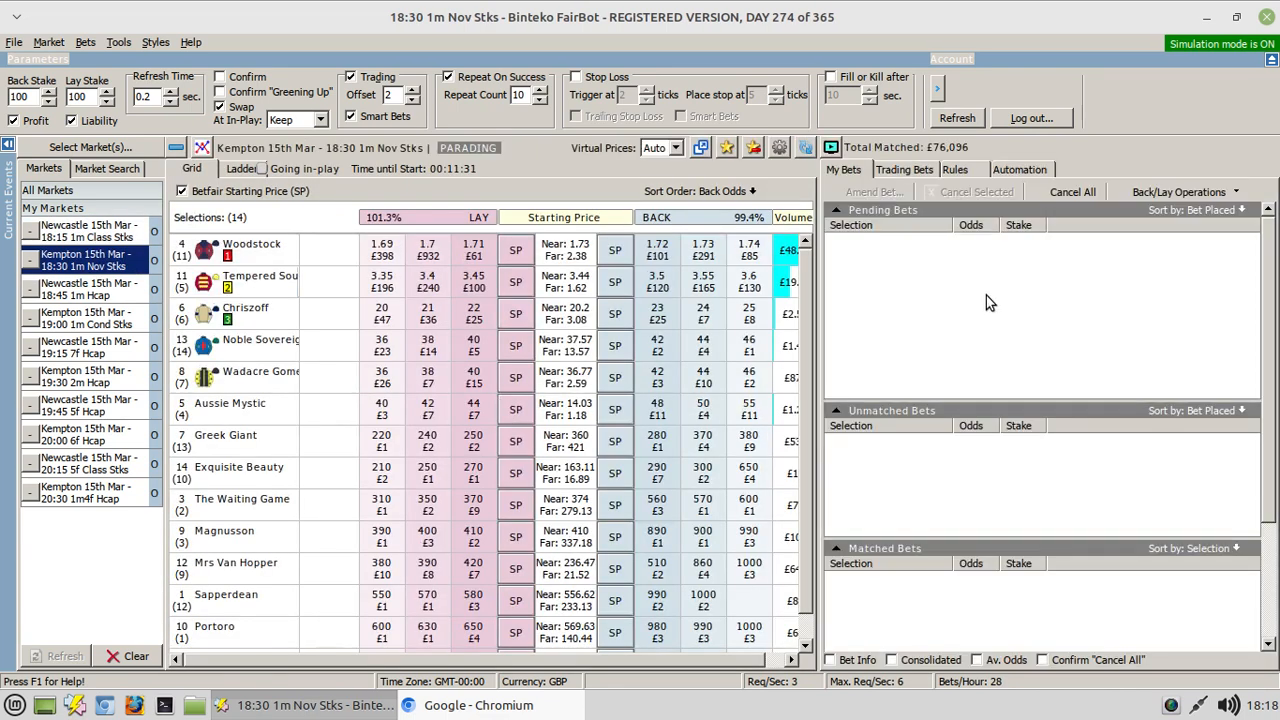
Review the available automation strategies and the rules of the strategy "DEMO - Halt Repeat Bet Process On Manual Green Up"
{"action": "left_click", "coordinate": [1012, 171]}
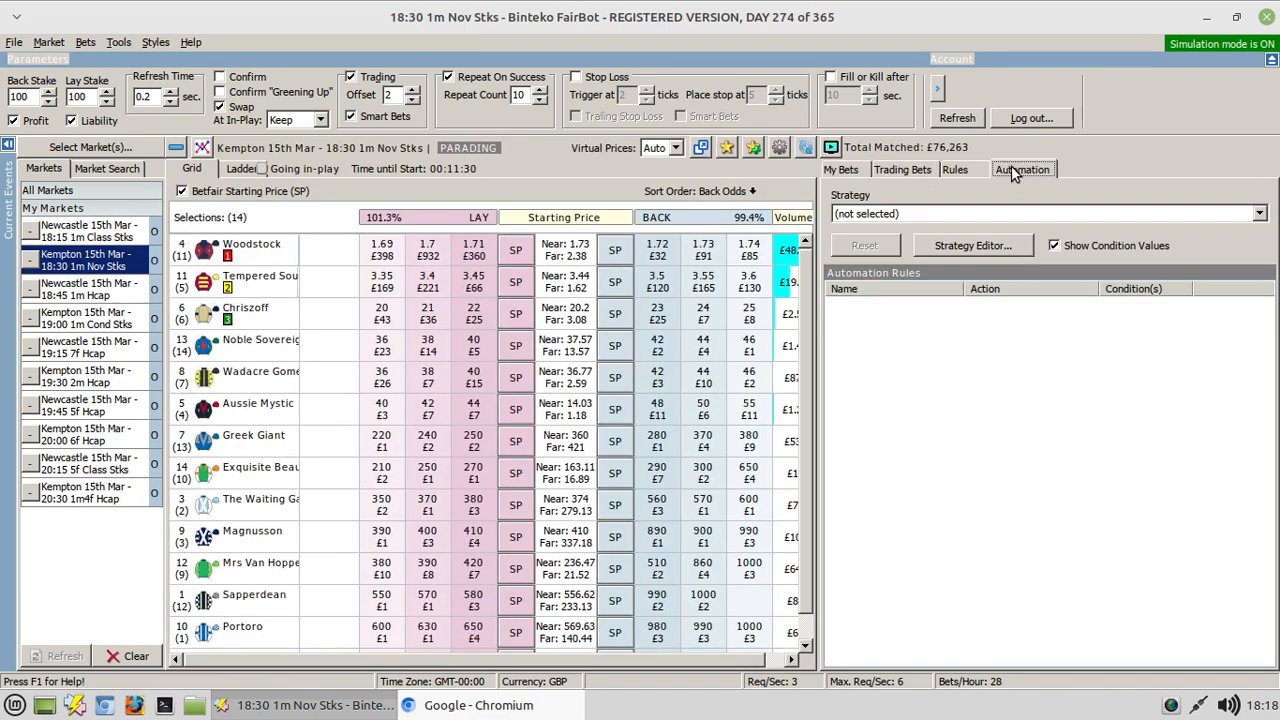
{"action": "left_click", "coordinate": [952, 216]}
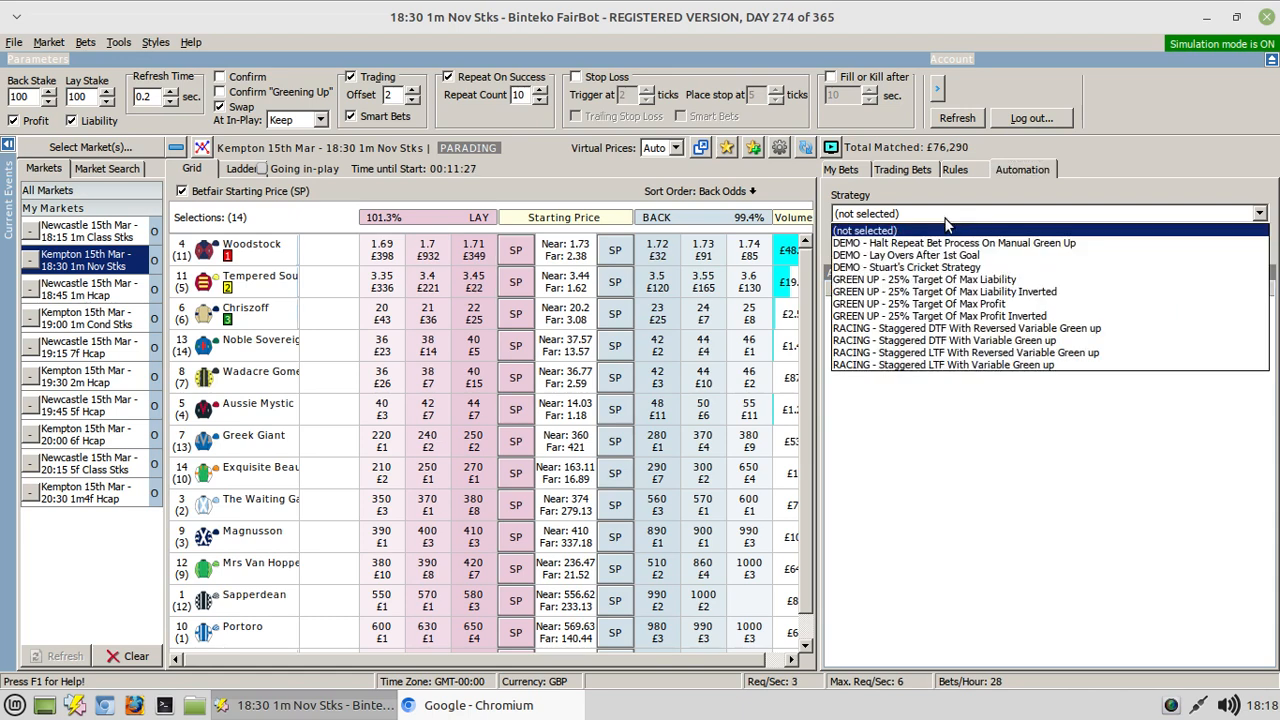
{"action": "left_click", "coordinate": [910, 459]}
{"action": "left_click", "coordinate": [957, 249]}
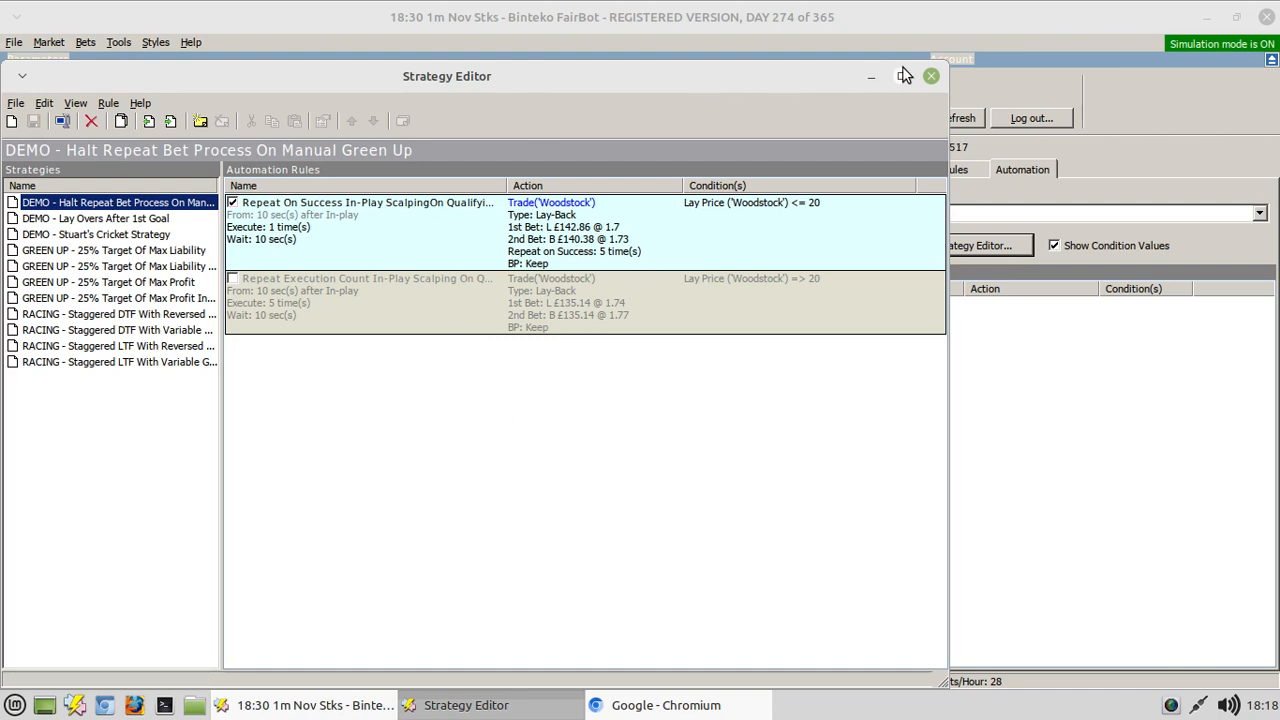
{"action": "left_click", "coordinate": [930, 77]}
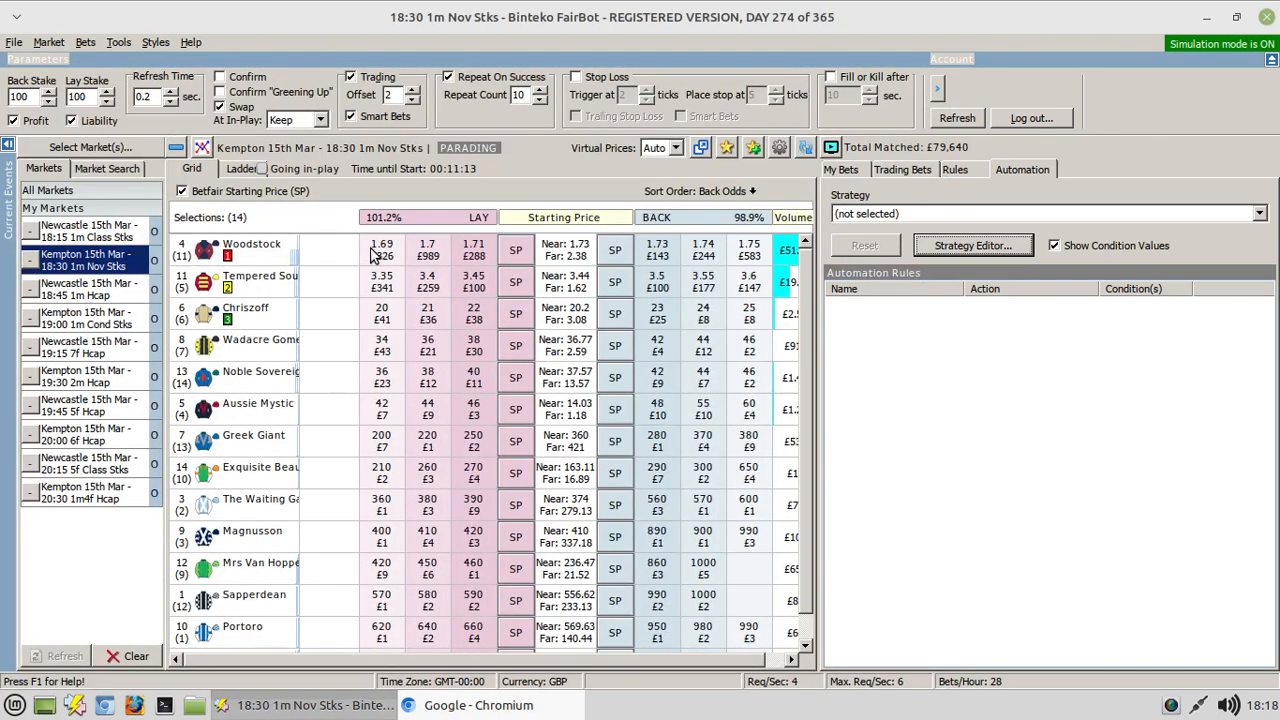
Apply the strategy "DEMO - Halt Repeat Bet Process On Manual Green Up" to the Kempton 18:30 market
{"action": "left_click", "coordinate": [917, 215]}
{"action": "left_click", "coordinate": [960, 243]}
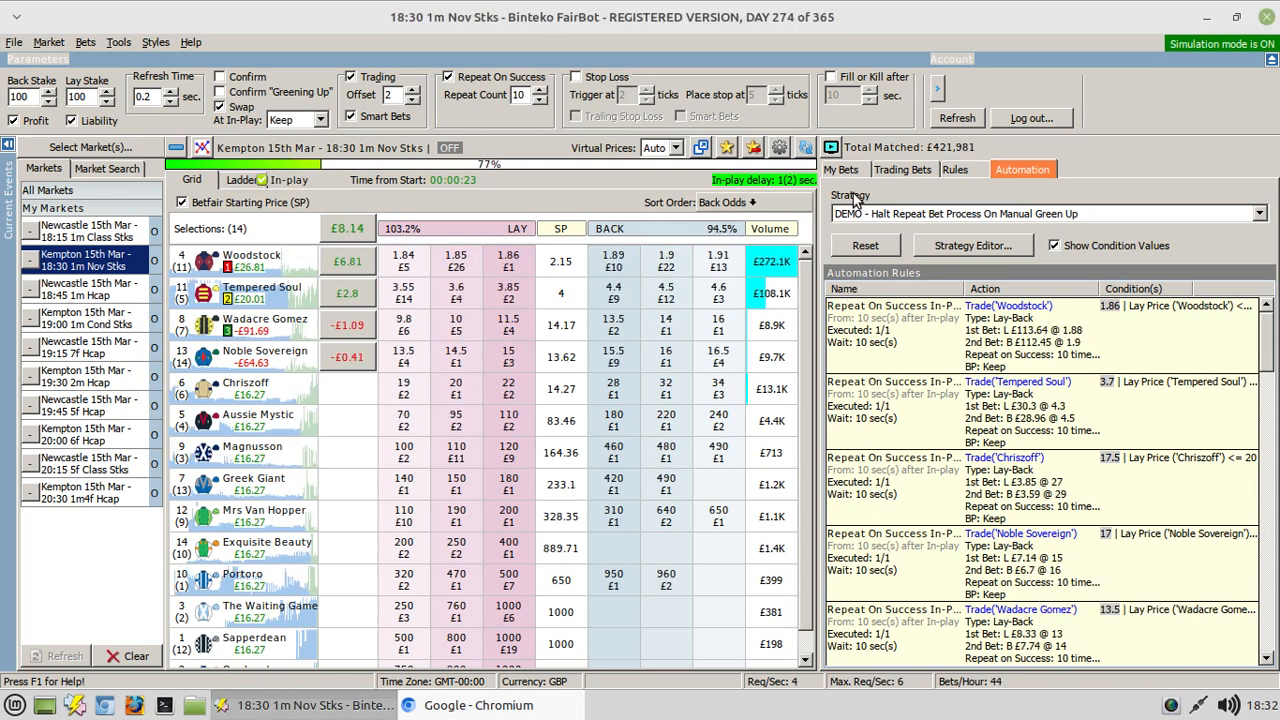
Examine the bets placed in the Kempton 18:30 market and the execution status of each runner's automation rule
{"action": "left_click", "coordinate": [843, 169]}
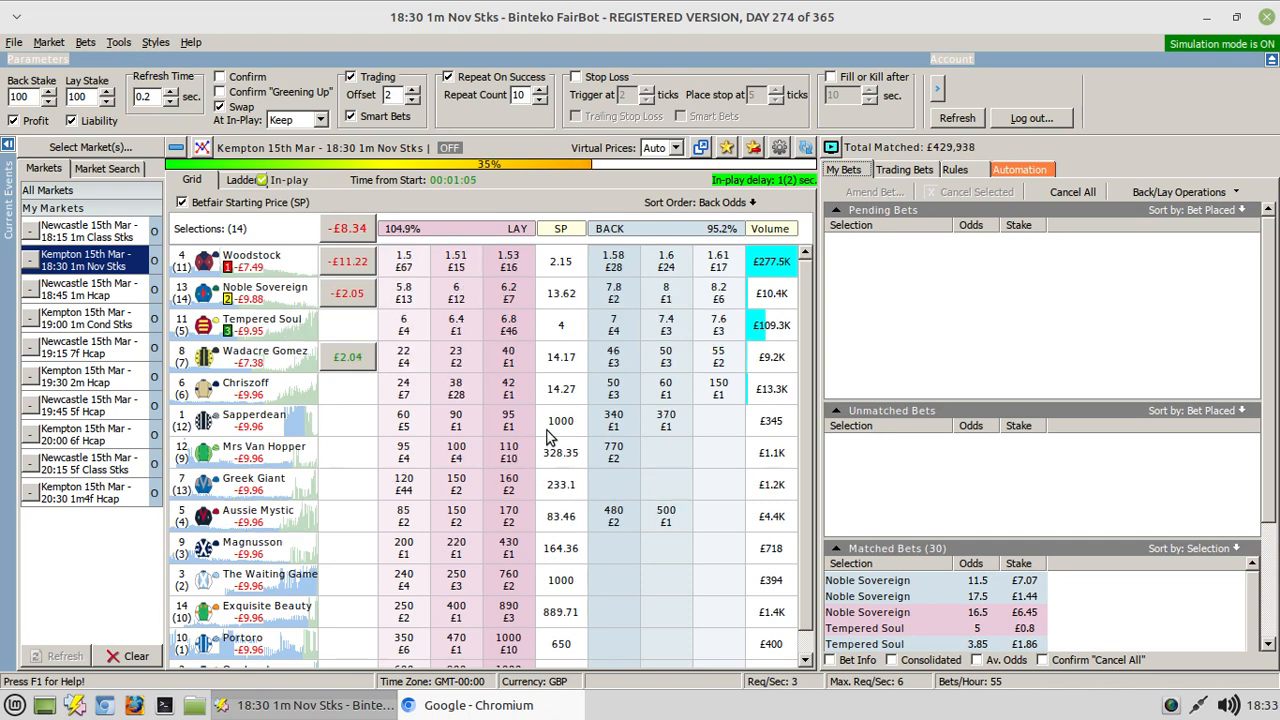
{"action": "left_click", "coordinate": [1018, 170]}
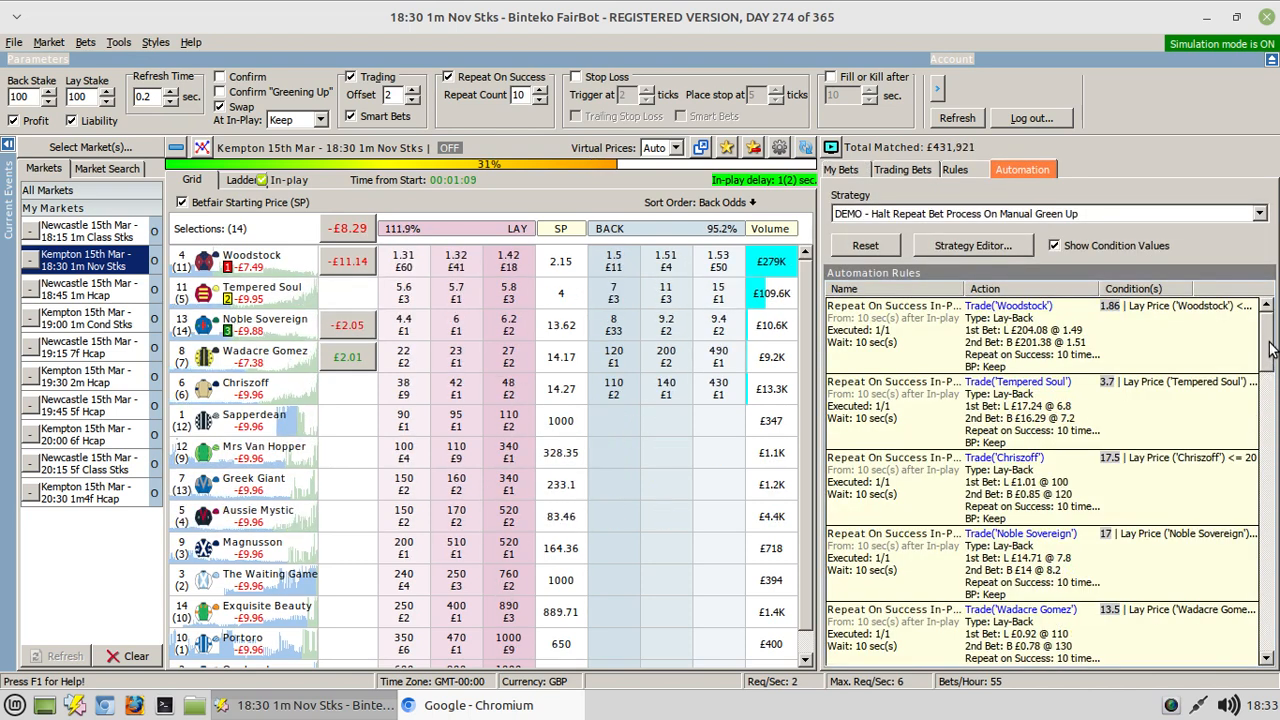
{"action": "scroll", "coordinate": [1268, 380], "scroll_direction": "down", "scroll_amount": 1}
{"action": "left_click_drag", "start_coordinate": [1268, 380], "coordinate": [1268, 425]}
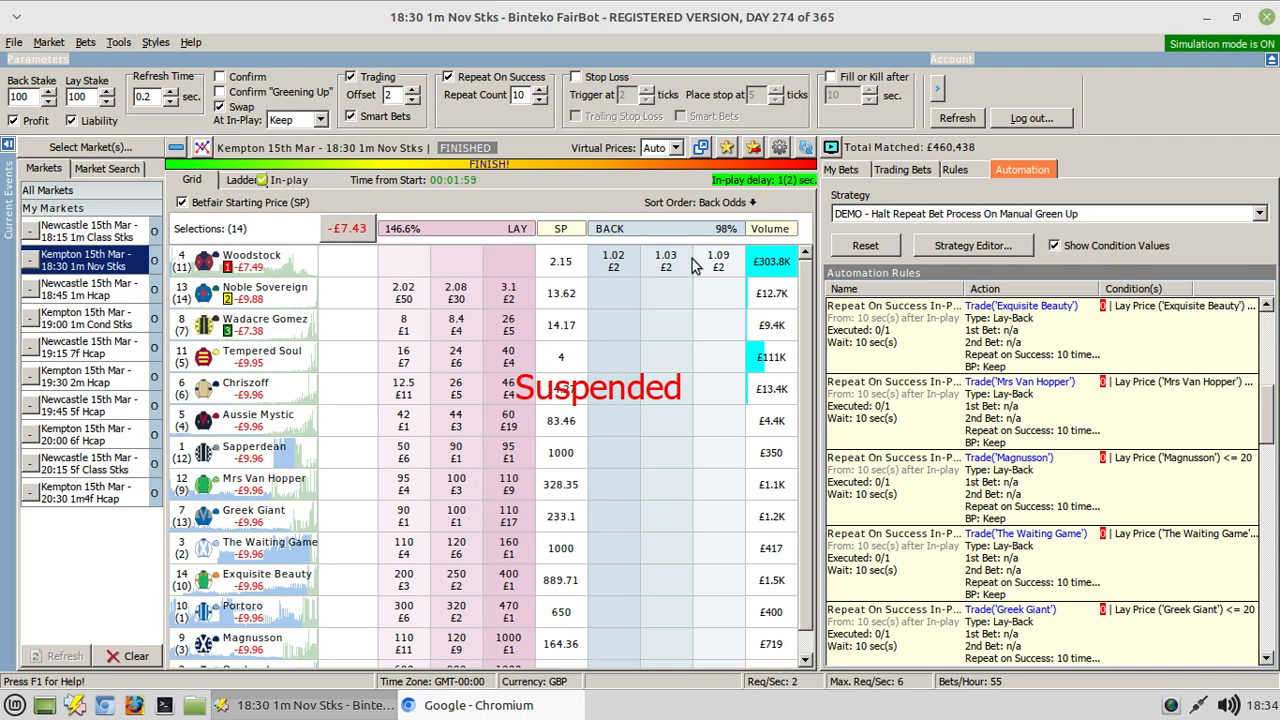
In the demo strategy, disable the Repeat On Success scalping rule and enable the Repeat Execution Count scalping rule
{"action": "left_click", "coordinate": [950, 247]}
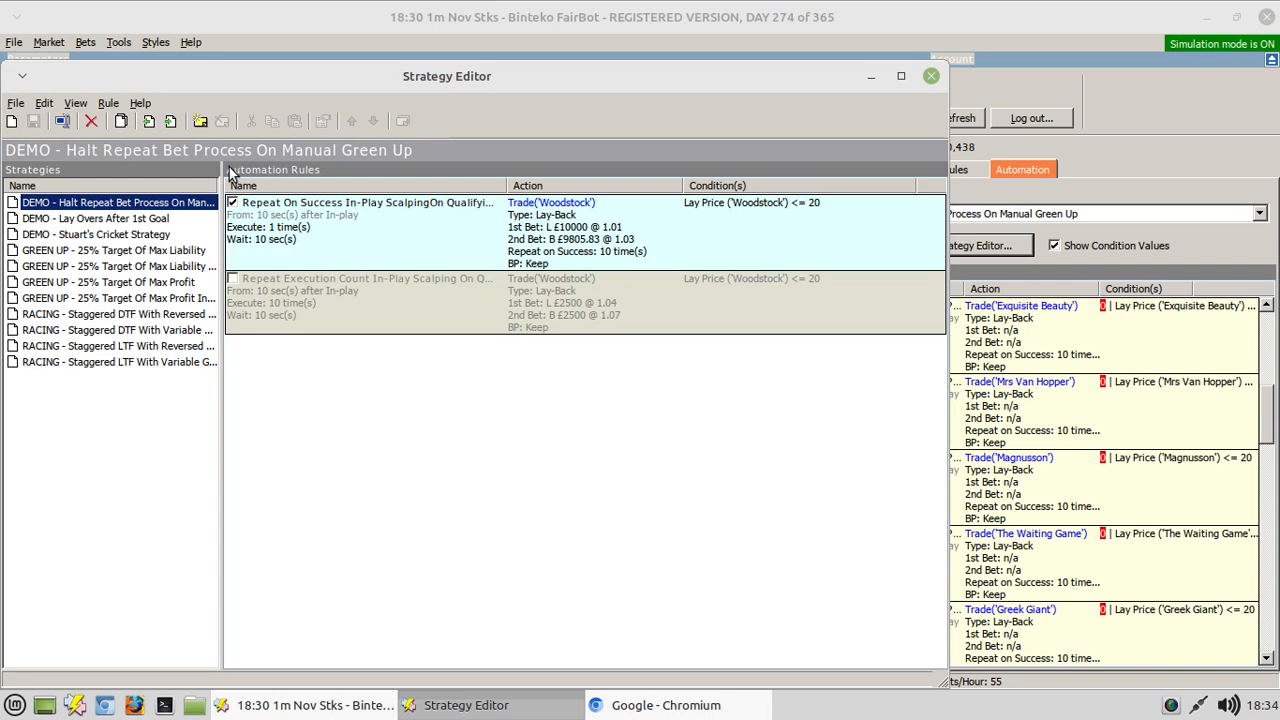
{"action": "left_click", "coordinate": [232, 203]}
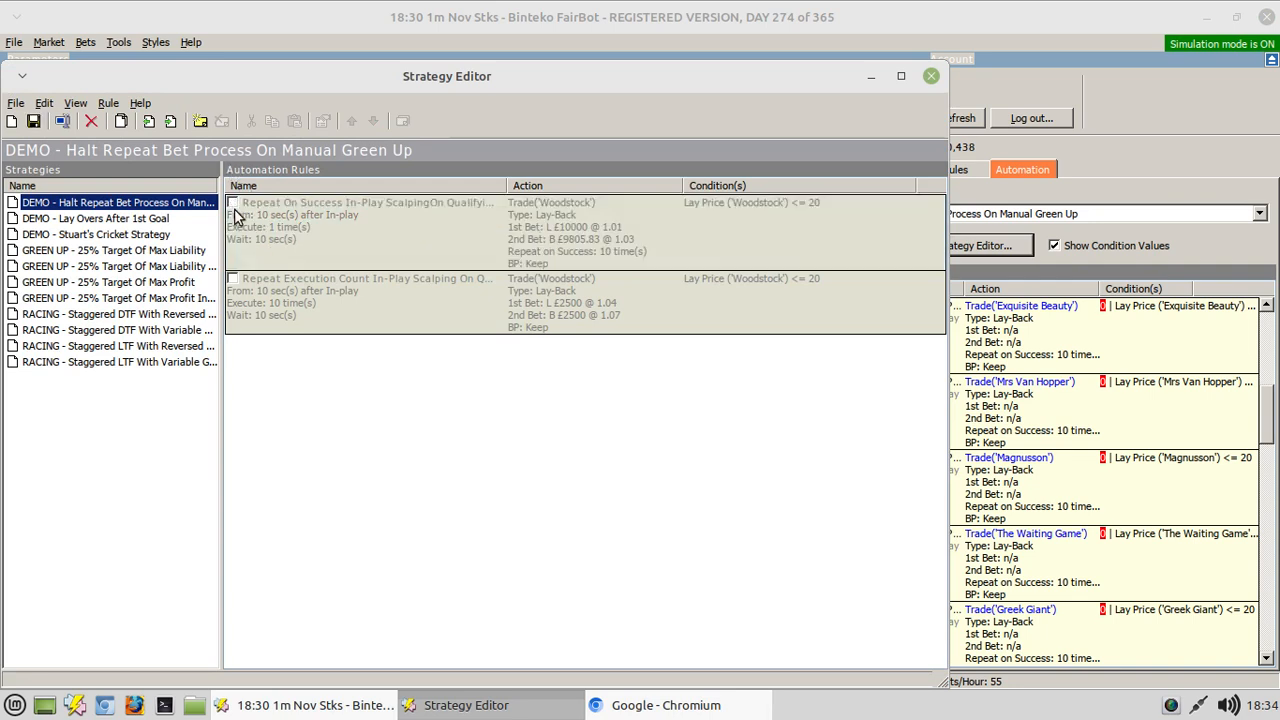
{"action": "left_click", "coordinate": [233, 281]}
Review the general and action settings of the Repeat Execution Count rule, accept them and save the strategy
{"action": "right_click", "coordinate": [435, 326]}
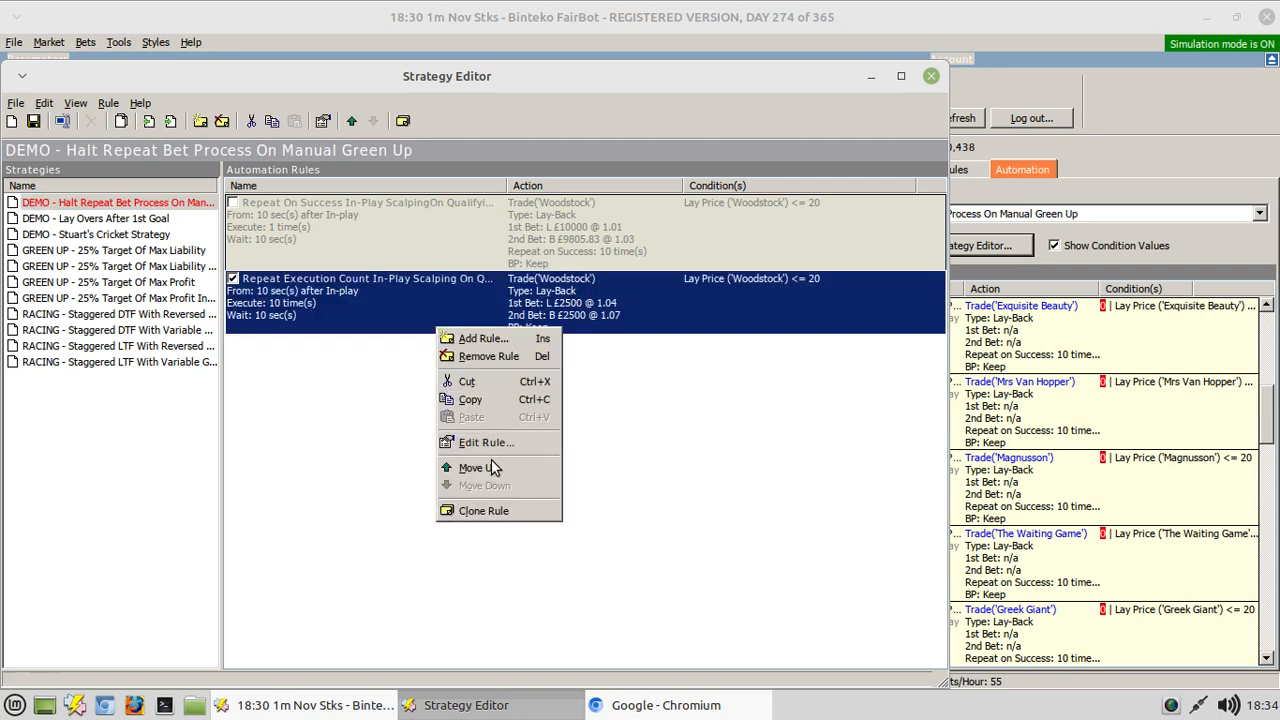
{"action": "left_click", "coordinate": [487, 440]}
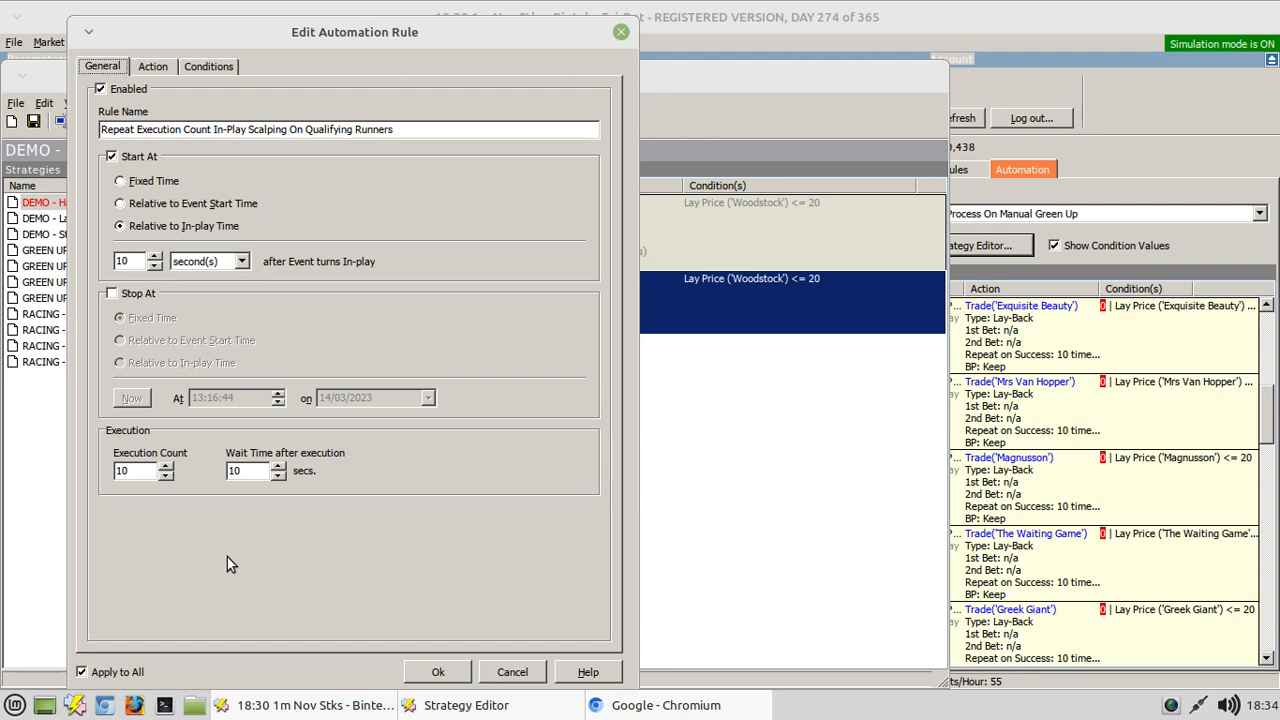
{"action": "left_click", "coordinate": [152, 66]}
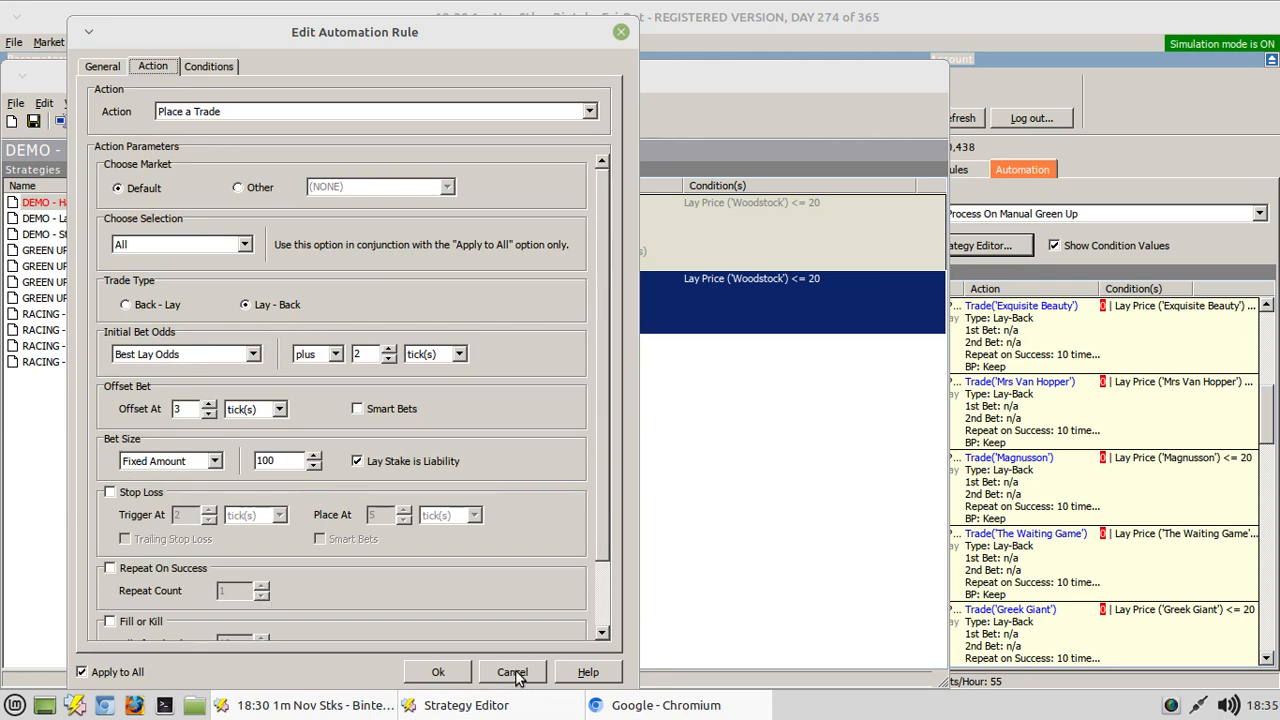
{"action": "left_click", "coordinate": [112, 66]}
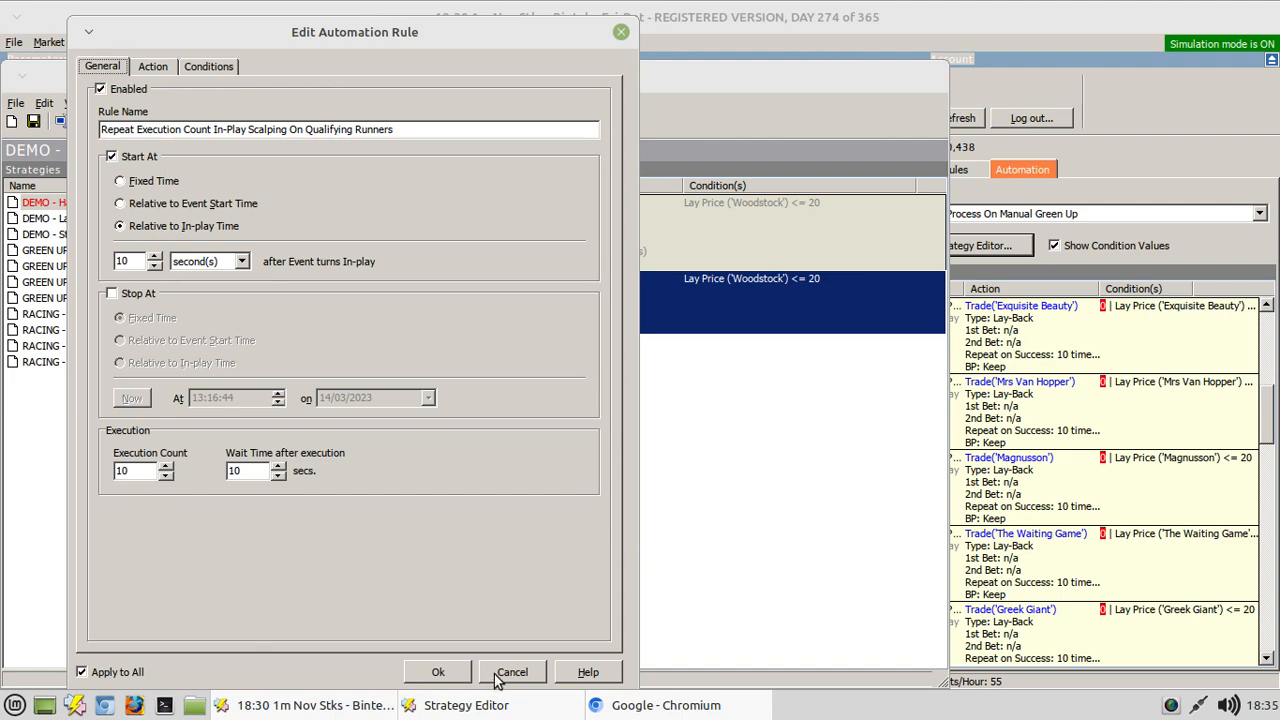
{"action": "left_click", "coordinate": [438, 671]}
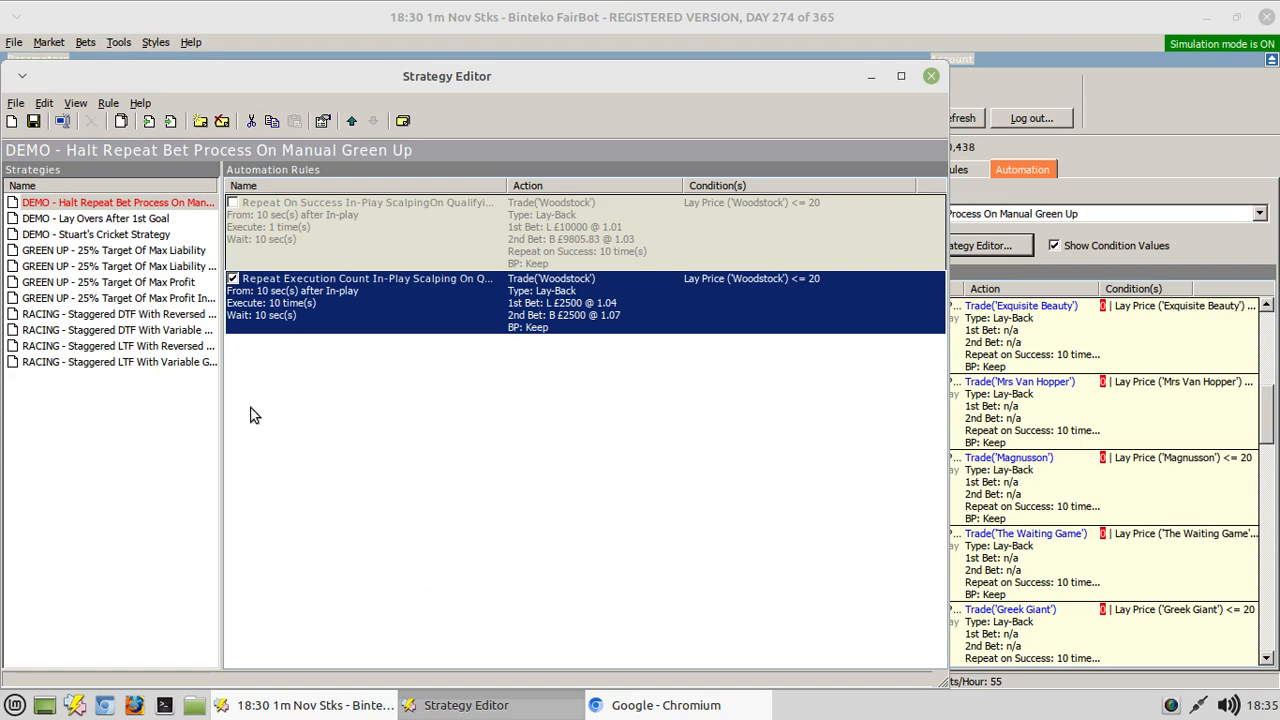
{"action": "left_click", "coordinate": [32, 120]}
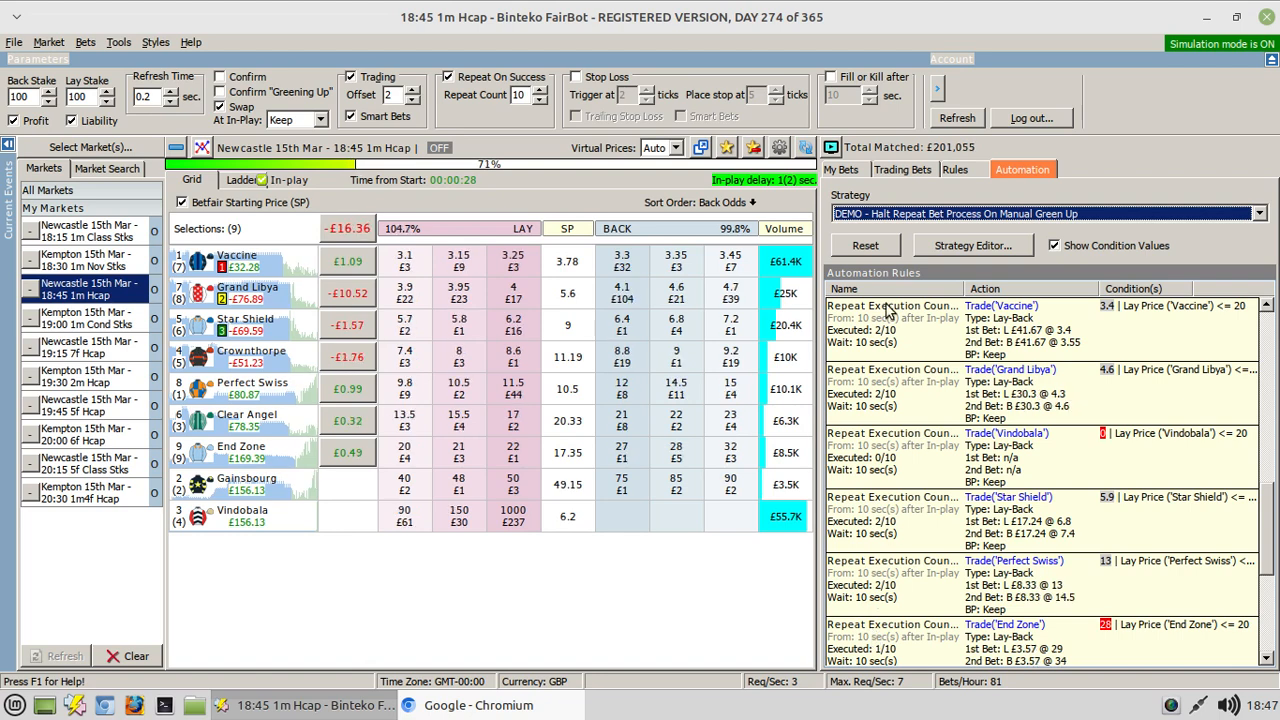
Check the pending, unmatched and matched bets of the Newcastle 18:45 market
{"action": "left_click", "coordinate": [855, 176]}
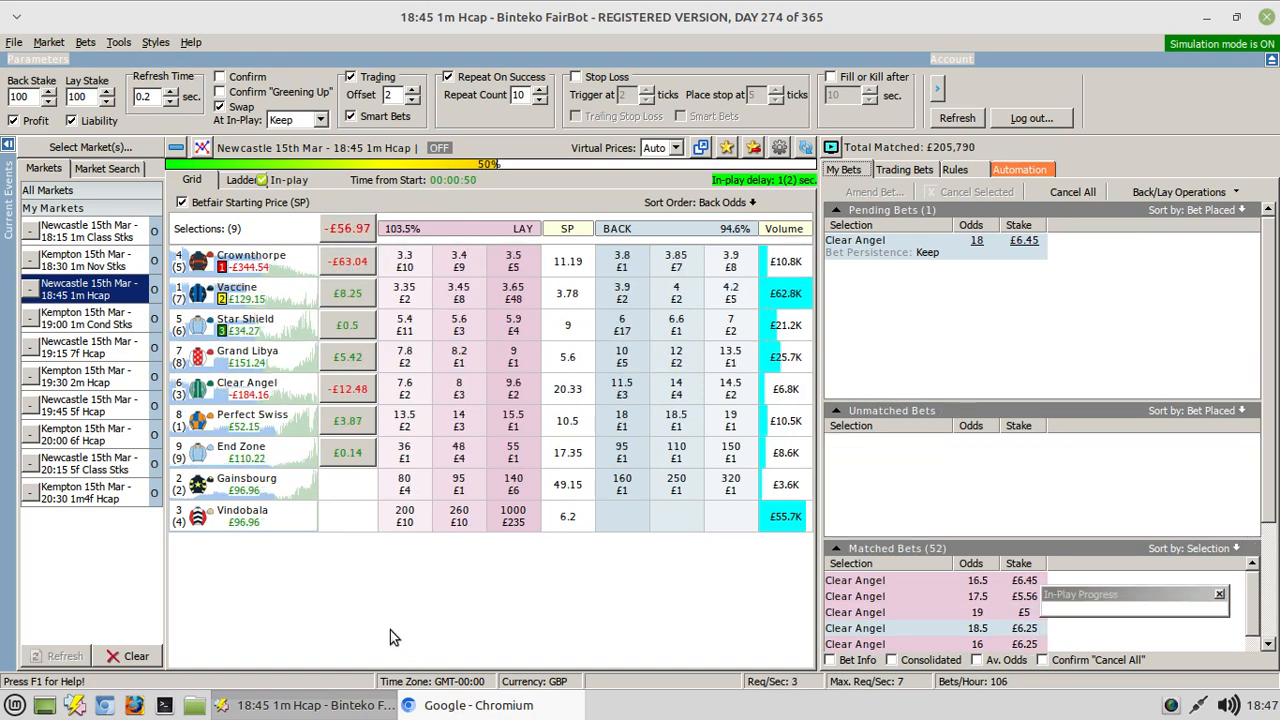
{"action": "left_click", "coordinate": [1020, 172]}
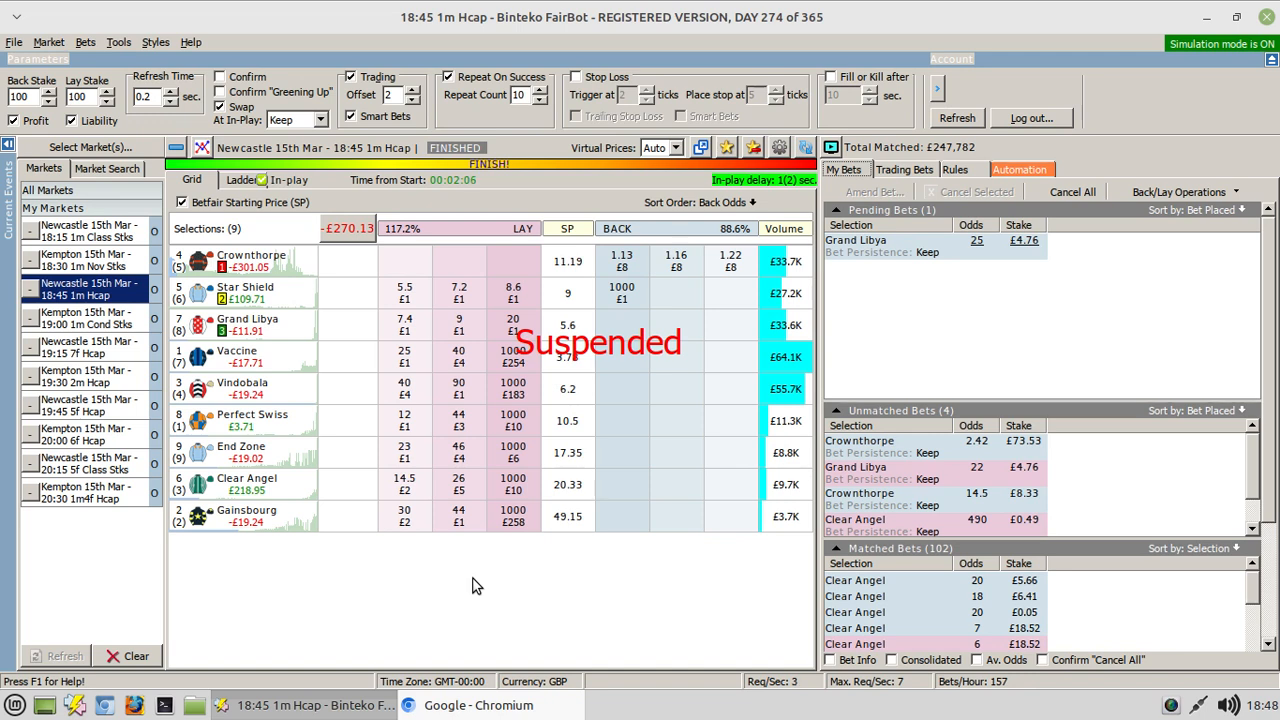
Add a rule named "Place Control Bet" to the demo strategy, starting 1 minute before event start
{"action": "left_click", "coordinate": [1008, 172]}
{"action": "left_click", "coordinate": [969, 247]}
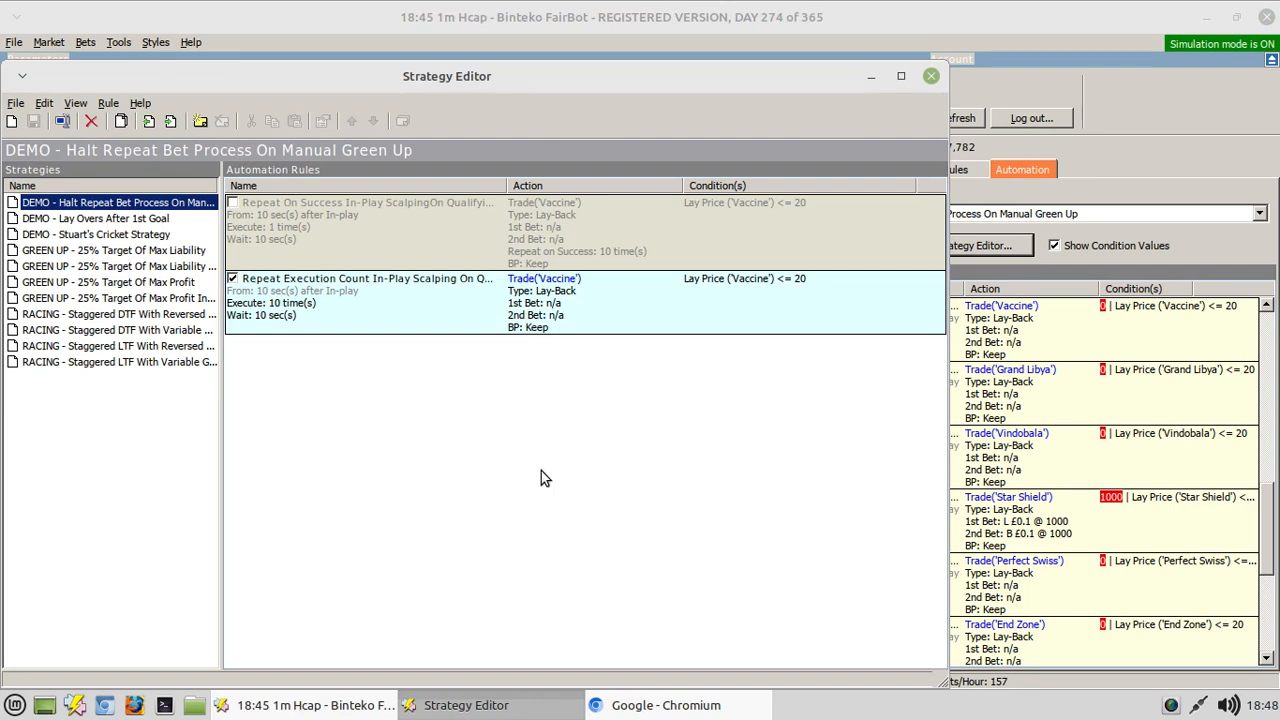
{"action": "right_click", "coordinate": [455, 377]}
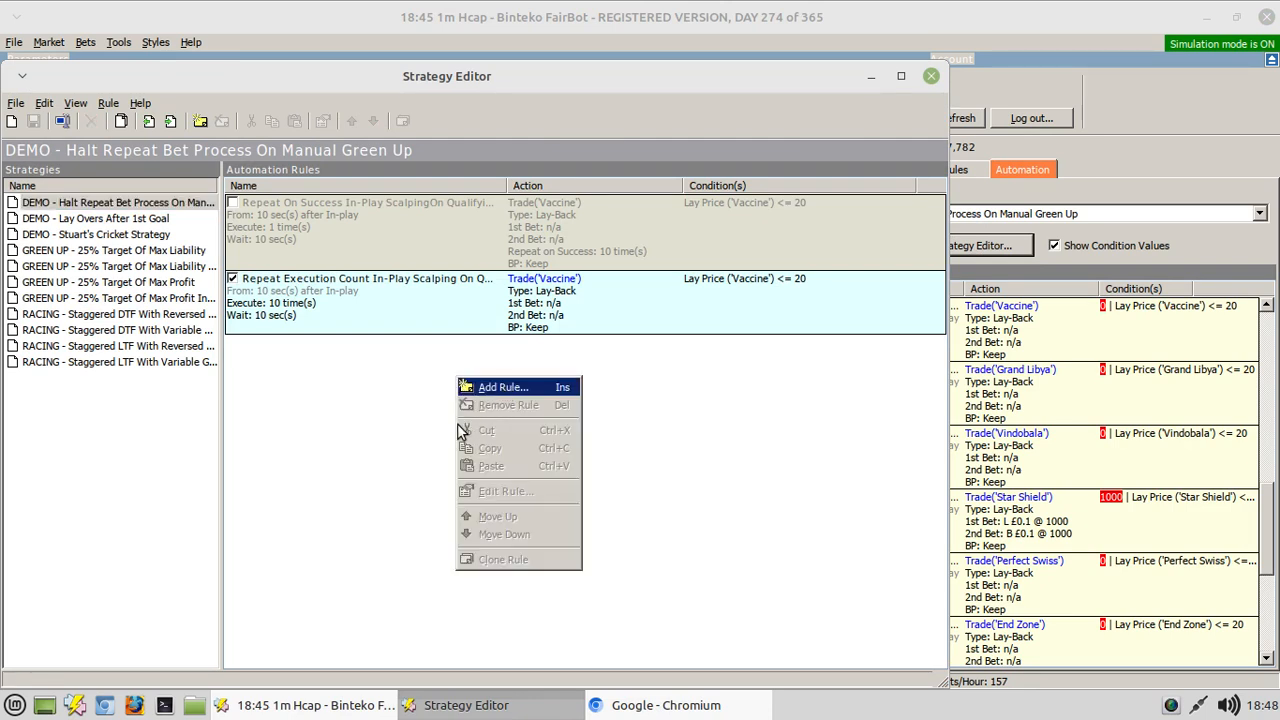
{"action": "left_click", "coordinate": [480, 388]}
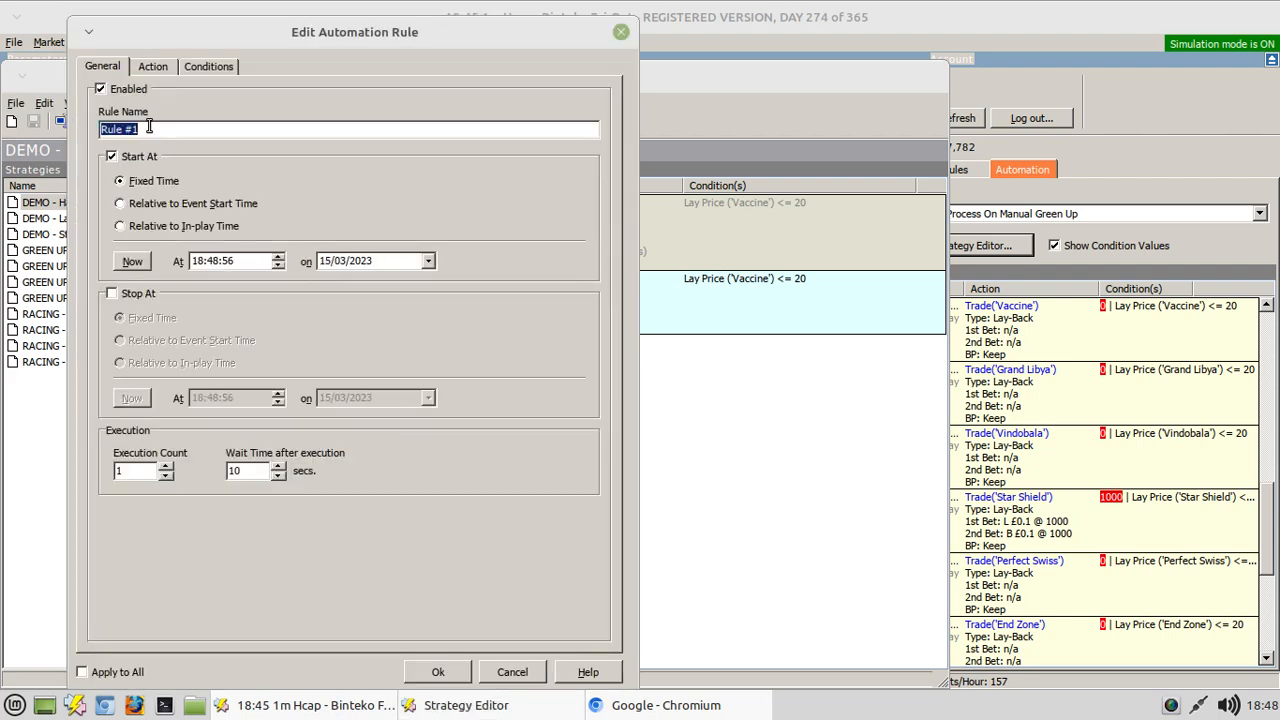
{"action": "type", "text": "Place Control Bet"}
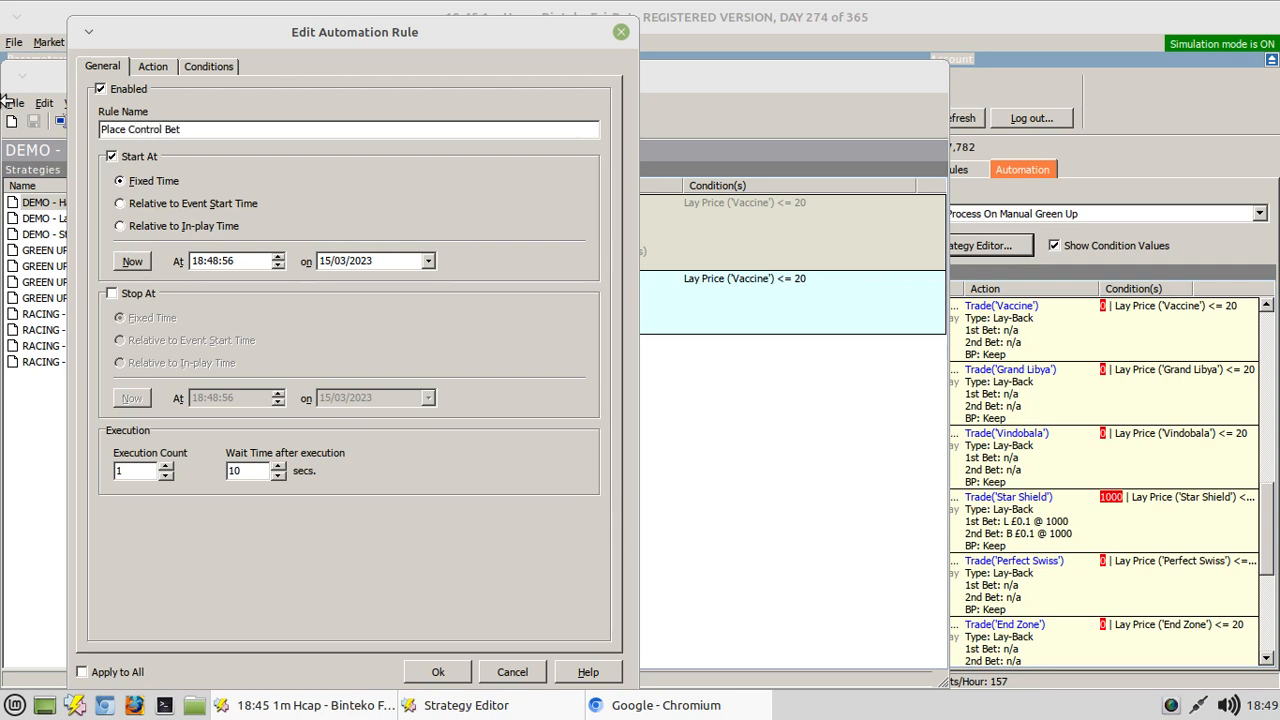
{"action": "left_click", "coordinate": [121, 204]}
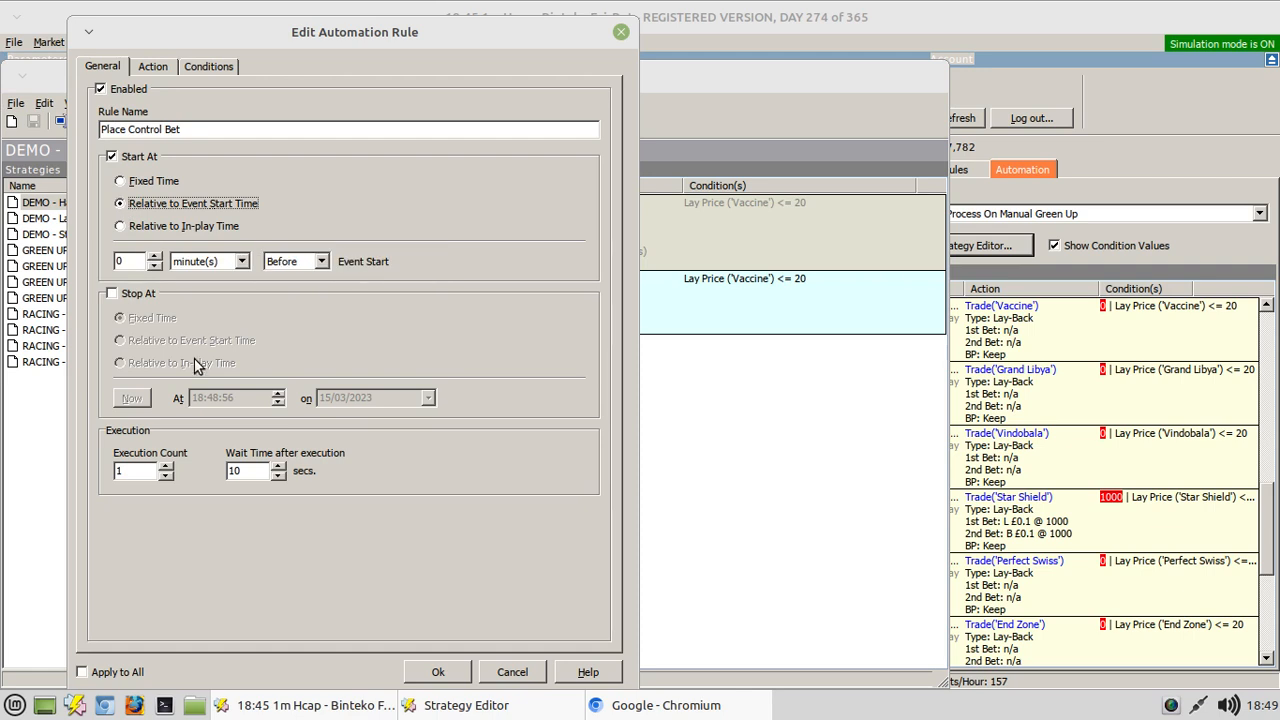
{"action": "left_click", "coordinate": [154, 257]}
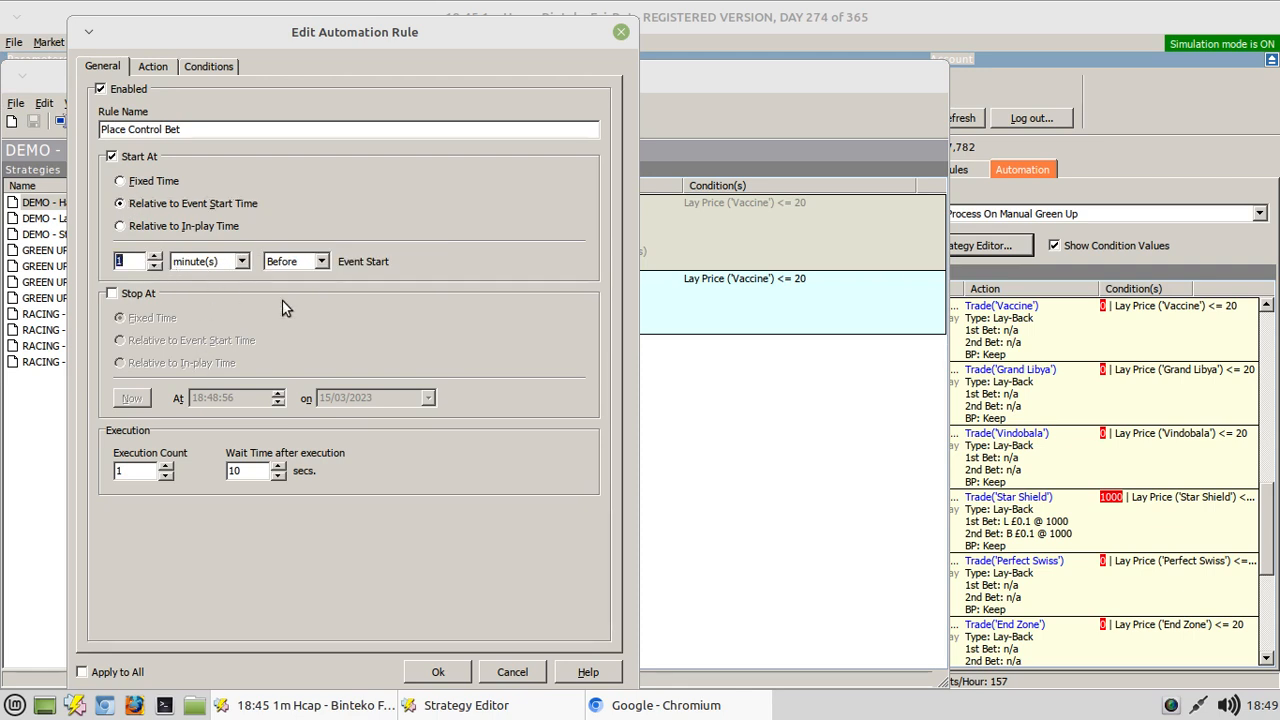
Set the control rule's action to Place a Bet on Betfair row 1, sorted in descending order
{"action": "left_click", "coordinate": [151, 67]}
{"action": "left_click", "coordinate": [245, 111]}
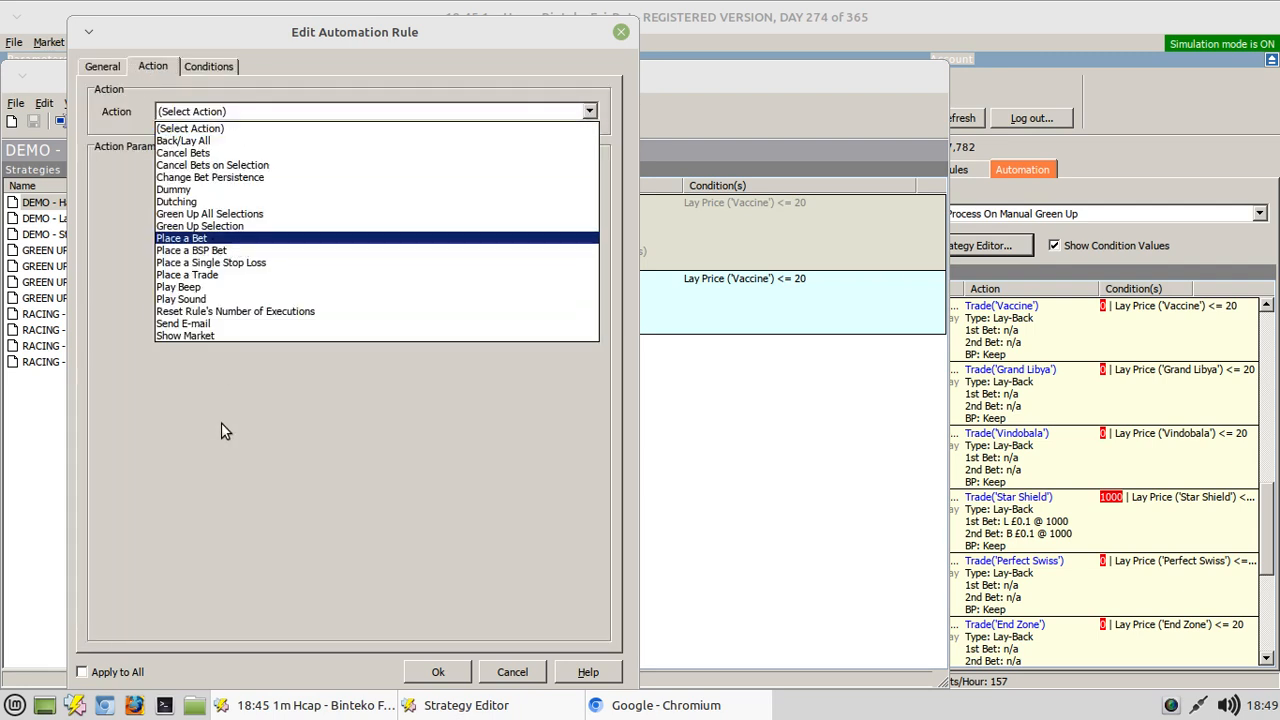
{"action": "left_click", "coordinate": [245, 240]}
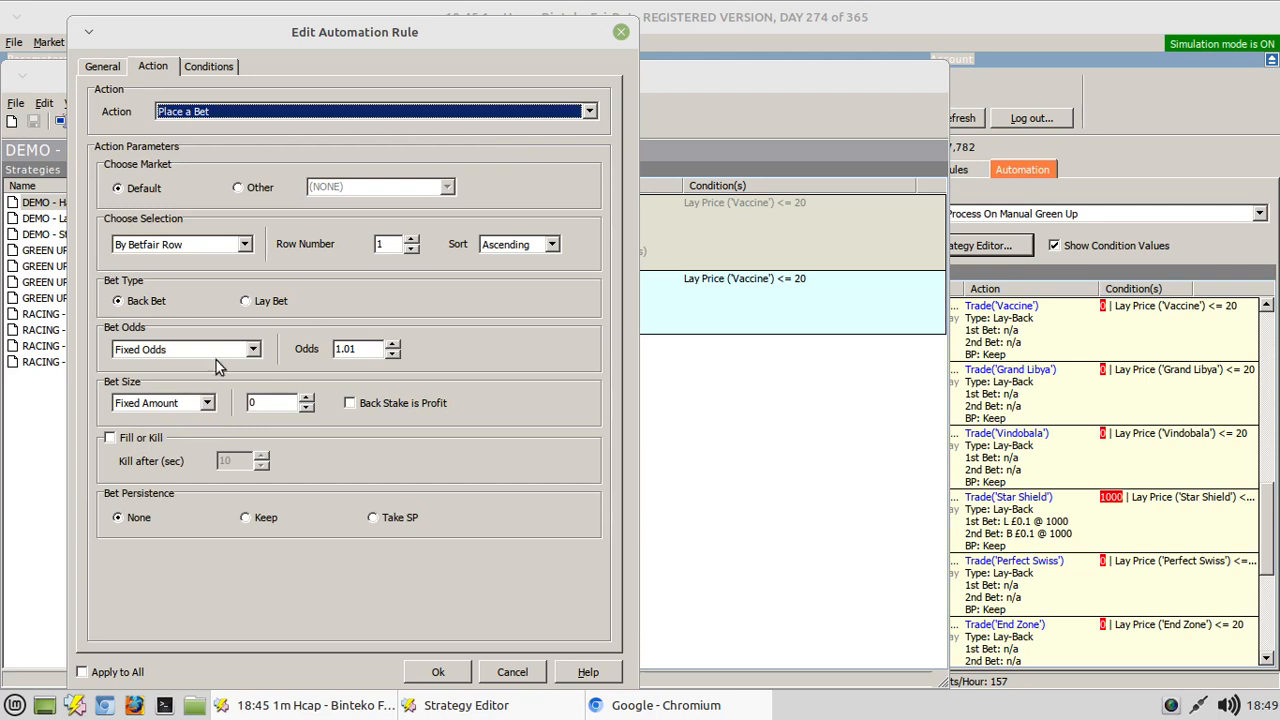
{"action": "left_click", "coordinate": [244, 245]}
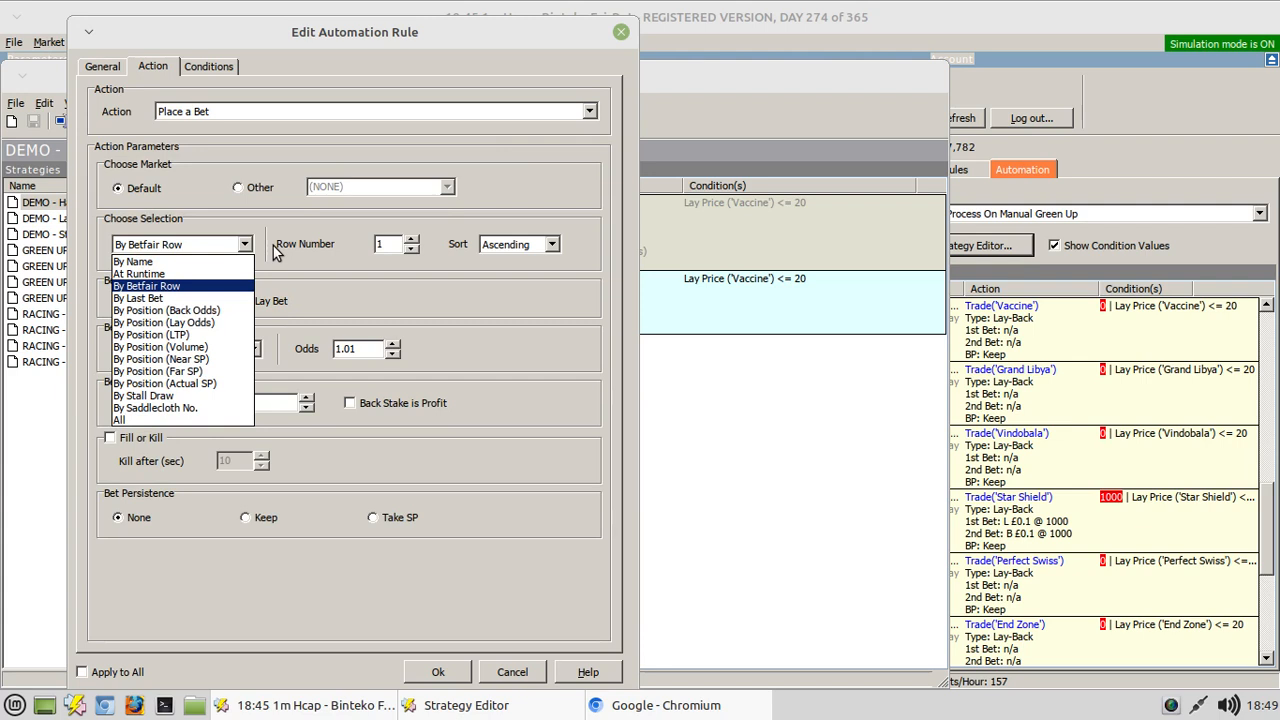
{"action": "left_click", "coordinate": [273, 246]}
{"action": "left_click", "coordinate": [493, 252]}
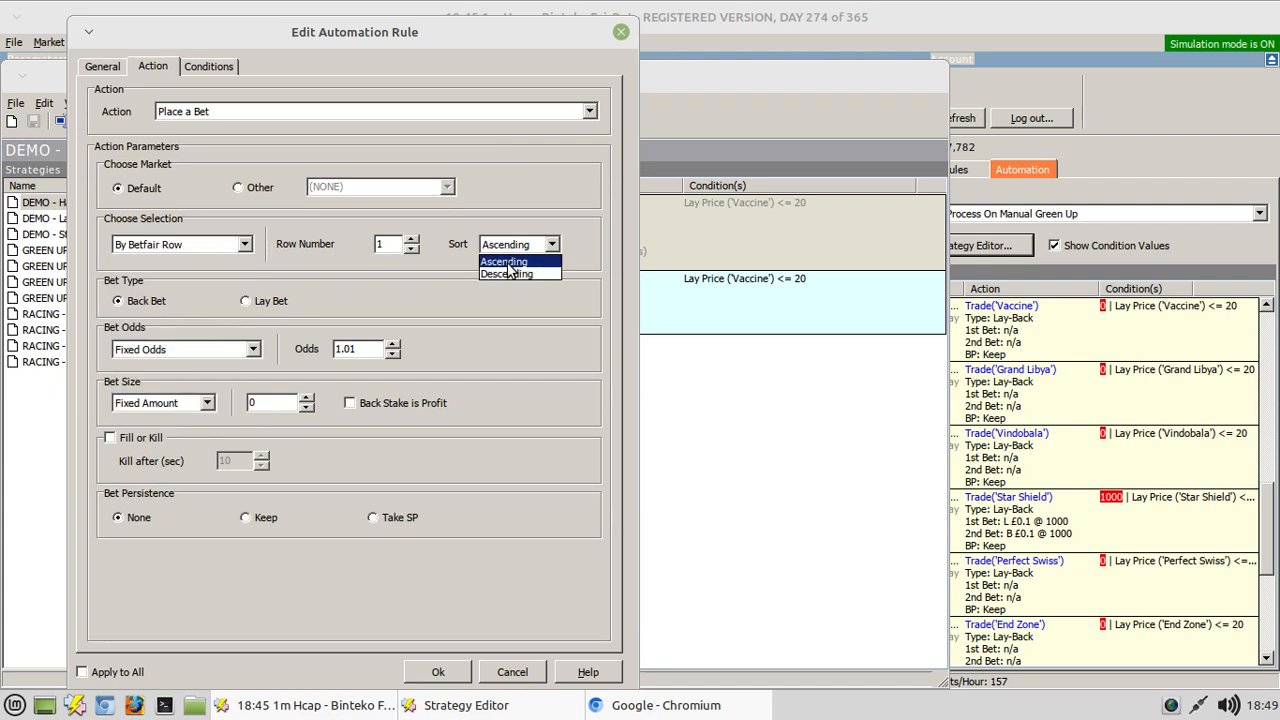
{"action": "left_click", "coordinate": [496, 275]}
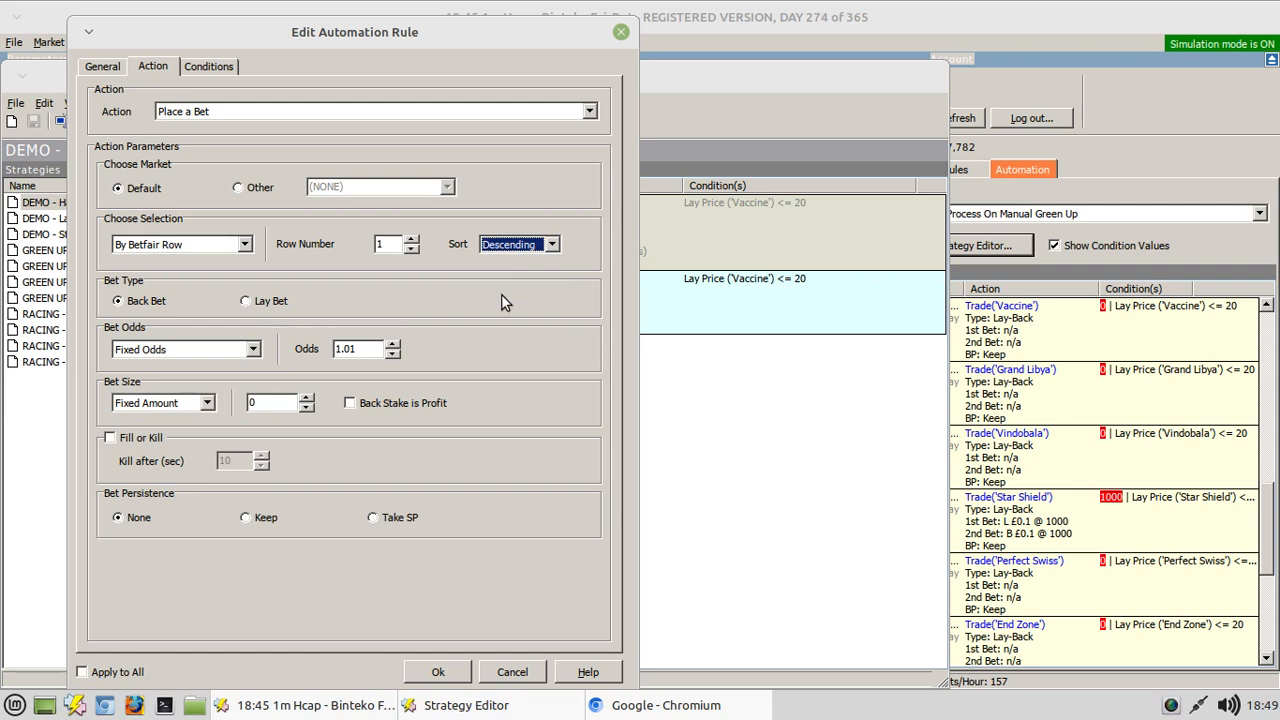
Make the control bet a lay at 1.01 with £0.01 liability and Keep persistence, and accept the rule without conditions
{"action": "left_click", "coordinate": [246, 301]}
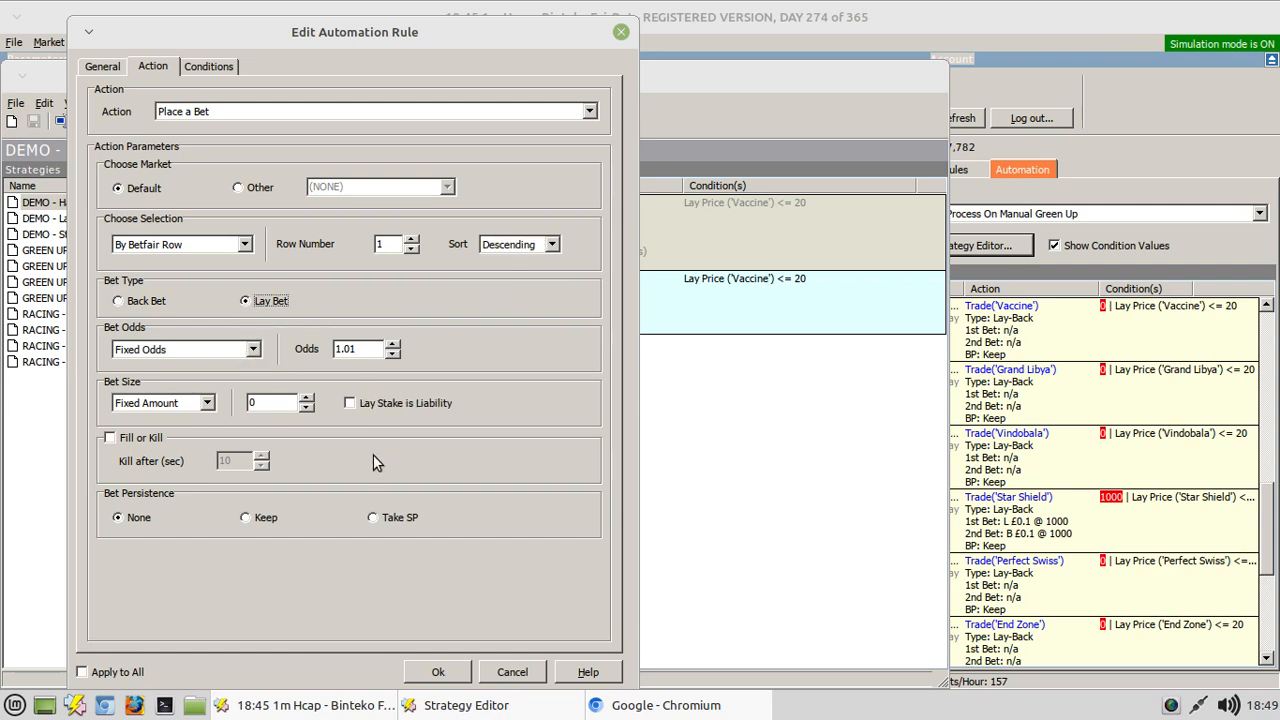
{"action": "double_click", "coordinate": [271, 410]}
{"action": "type", "text": "0.01"}
{"action": "left_click", "coordinate": [350, 404]}
{"action": "left_click", "coordinate": [264, 521]}
{"action": "left_click", "coordinate": [211, 67]}
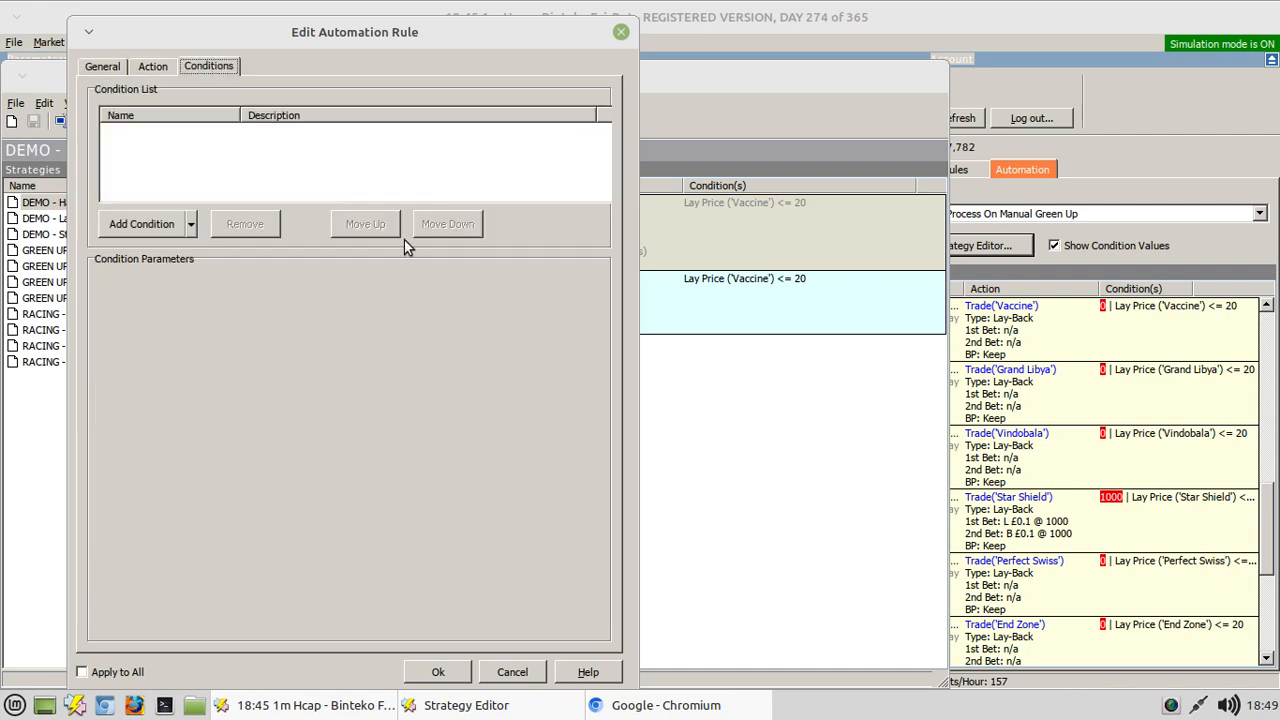
{"action": "left_click", "coordinate": [438, 672]}
{"action": "left_click", "coordinate": [524, 536]}
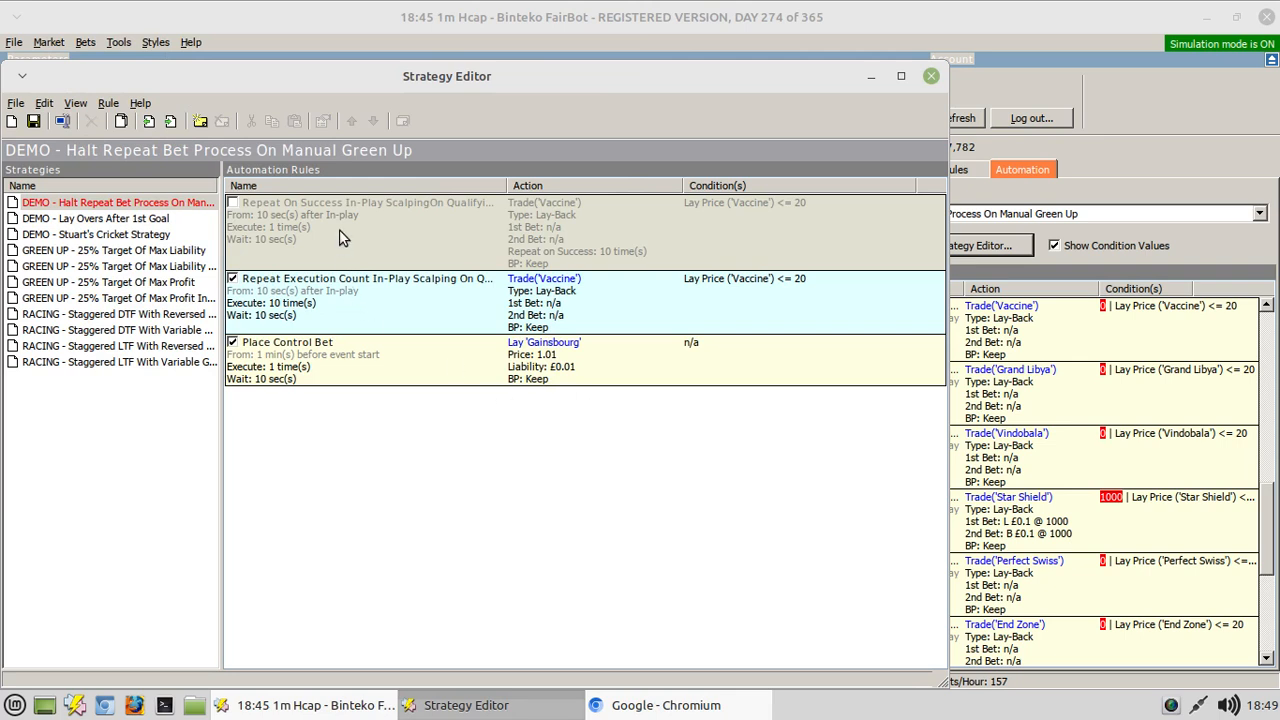
Add a Market Bet Count condition to the Repeat Execution Count rule, requiring the number of bets to equal 1
{"action": "right_click", "coordinate": [486, 305]}
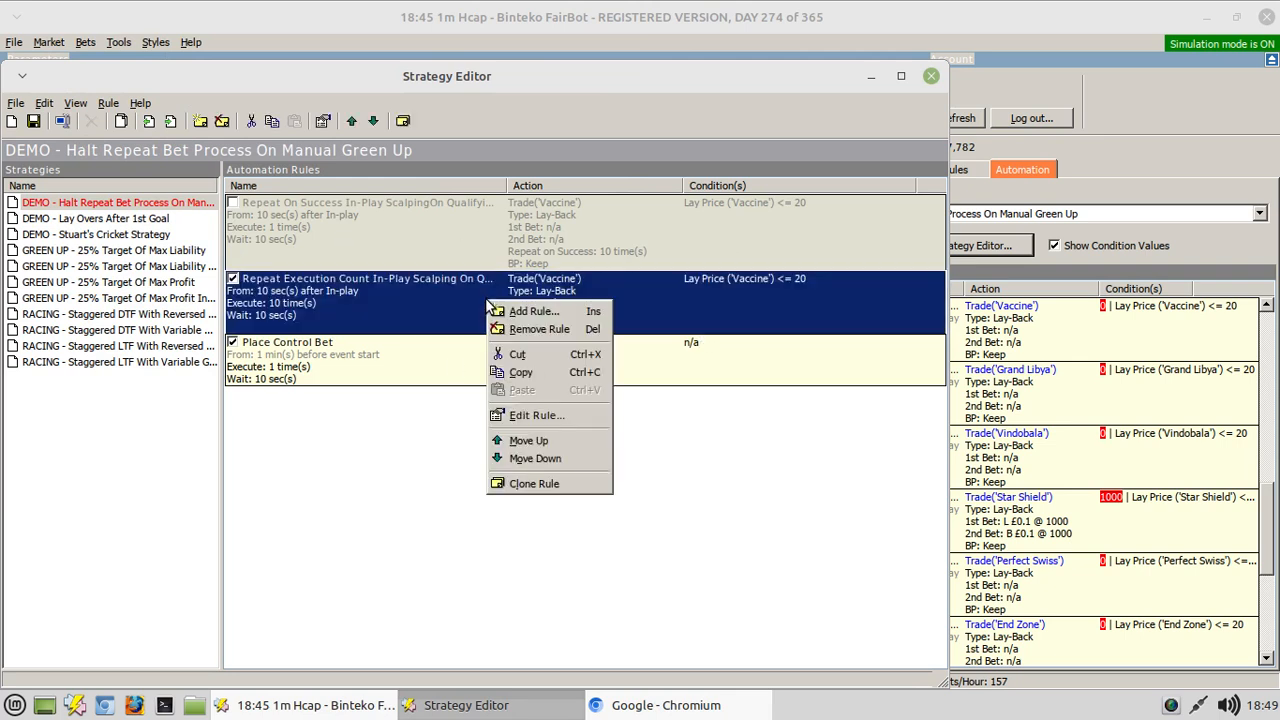
{"action": "left_click", "coordinate": [289, 456]}
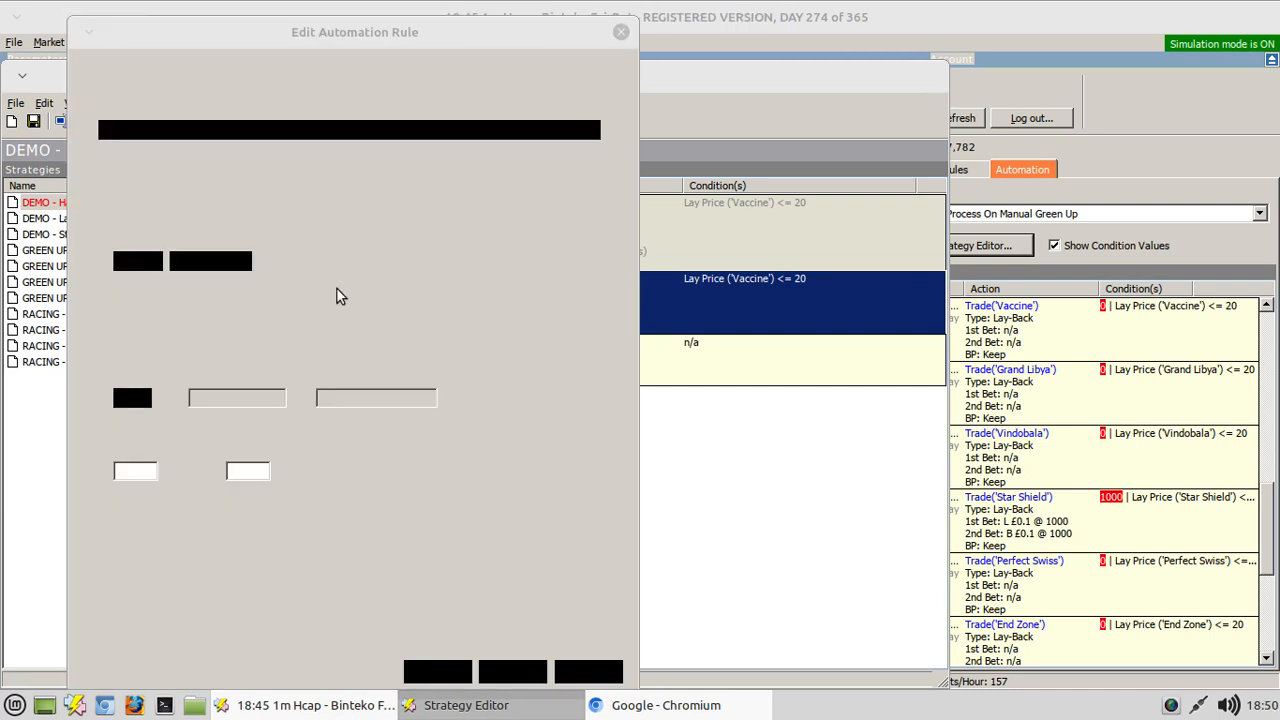
{"action": "left_click", "coordinate": [209, 67]}
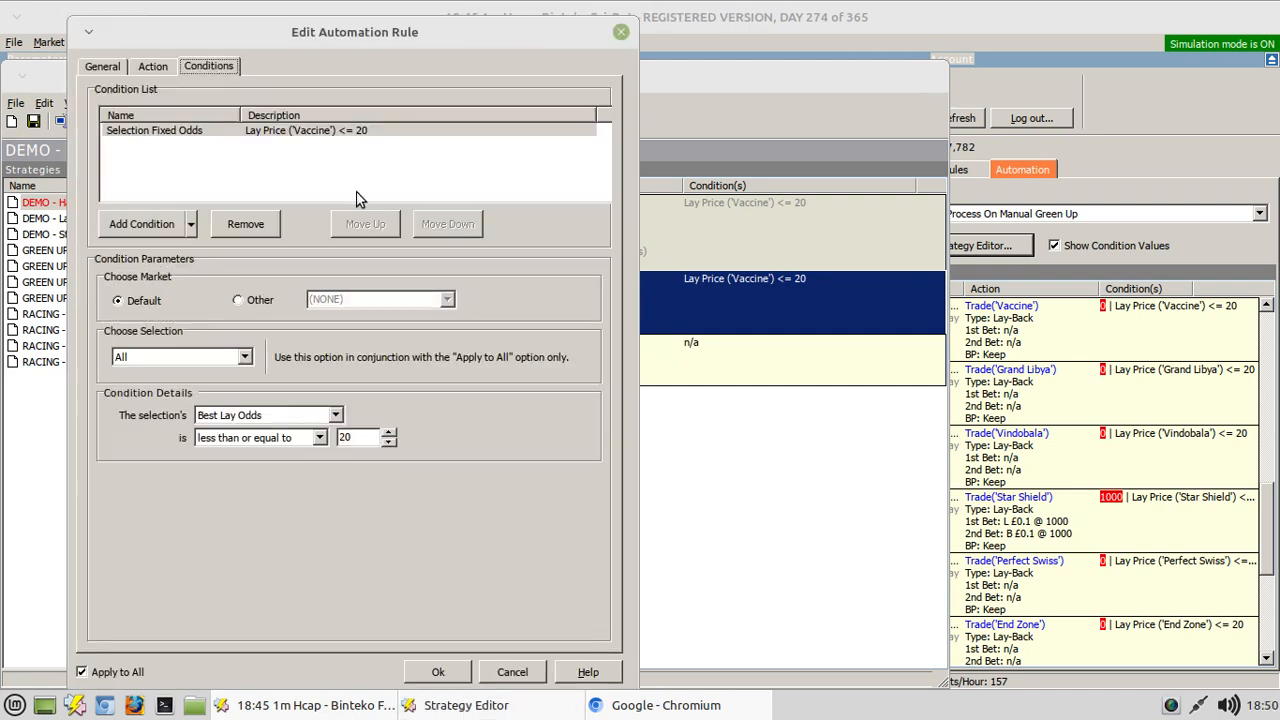
{"action": "left_click", "coordinate": [191, 225]}
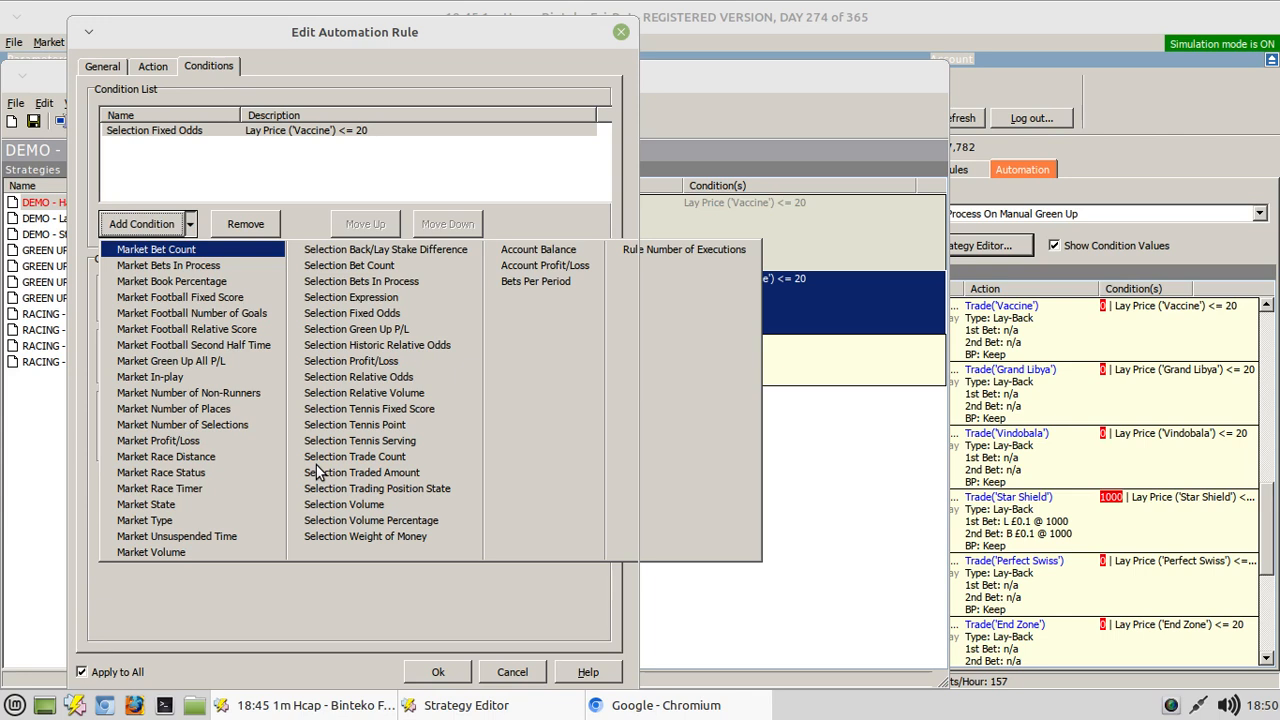
{"action": "key", "text": "Return"}
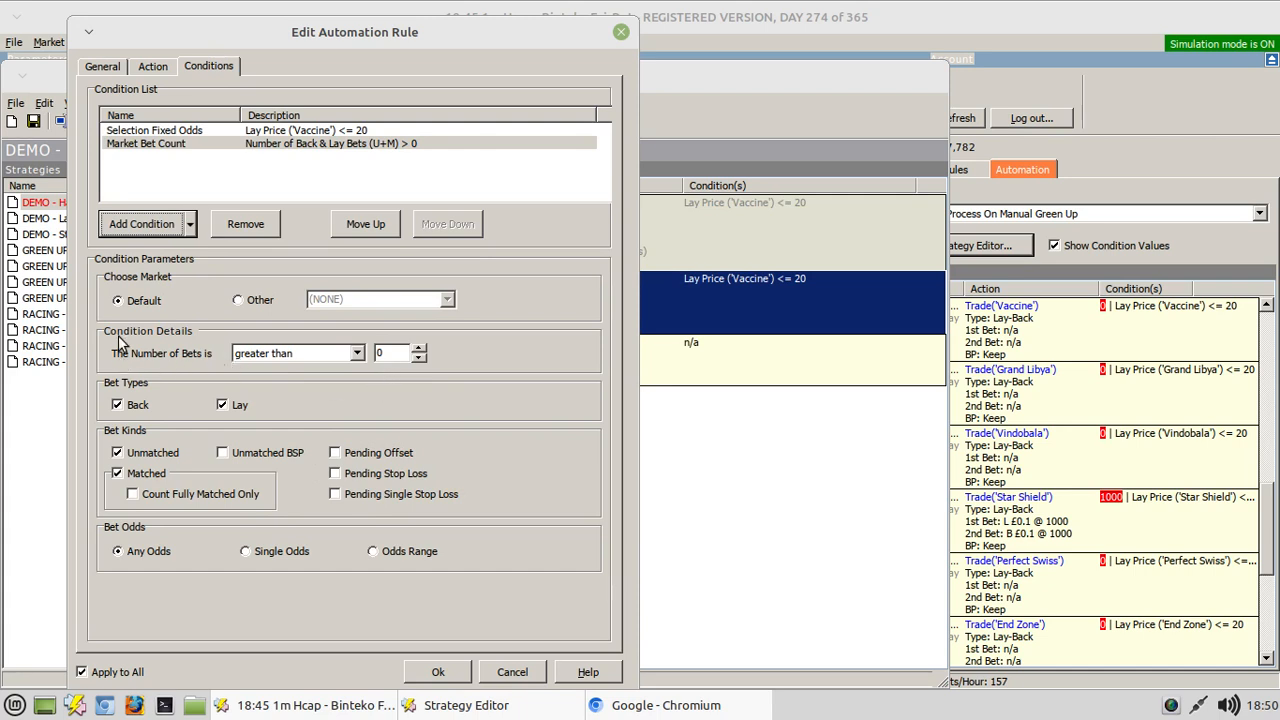
{"action": "left_click", "coordinate": [354, 358]}
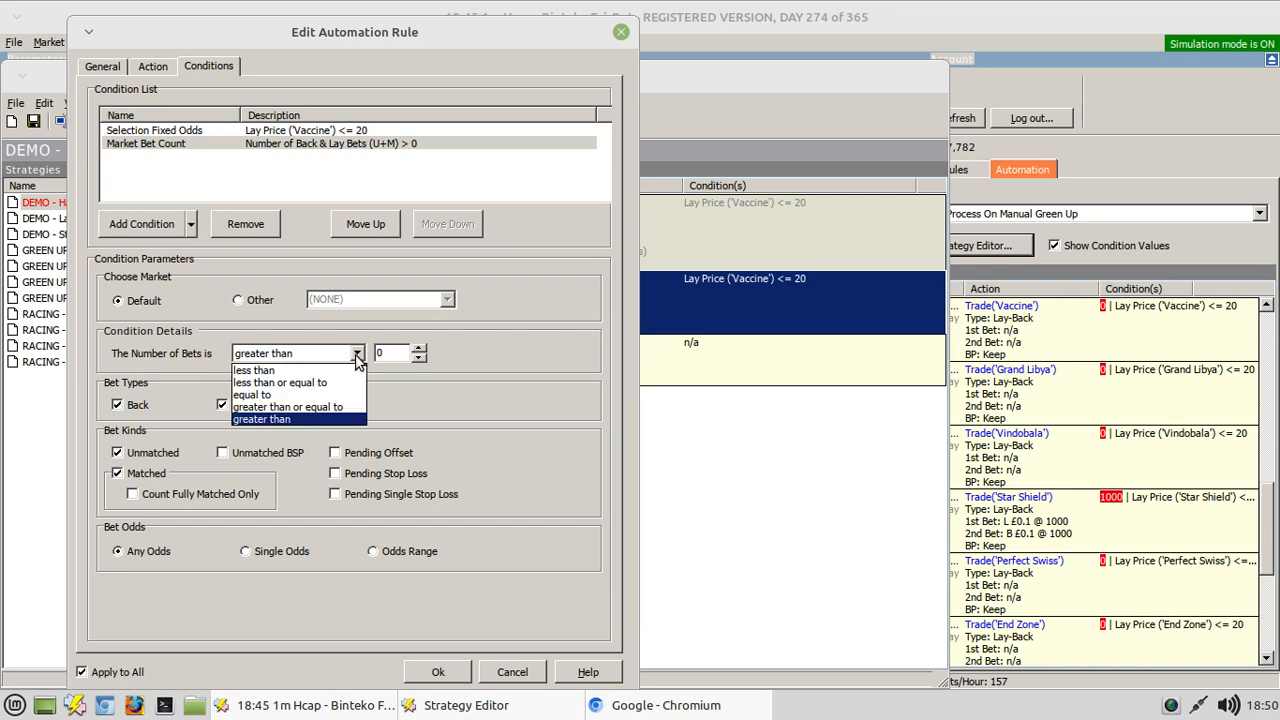
{"action": "left_click", "coordinate": [280, 394]}
{"action": "left_click", "coordinate": [418, 350]}
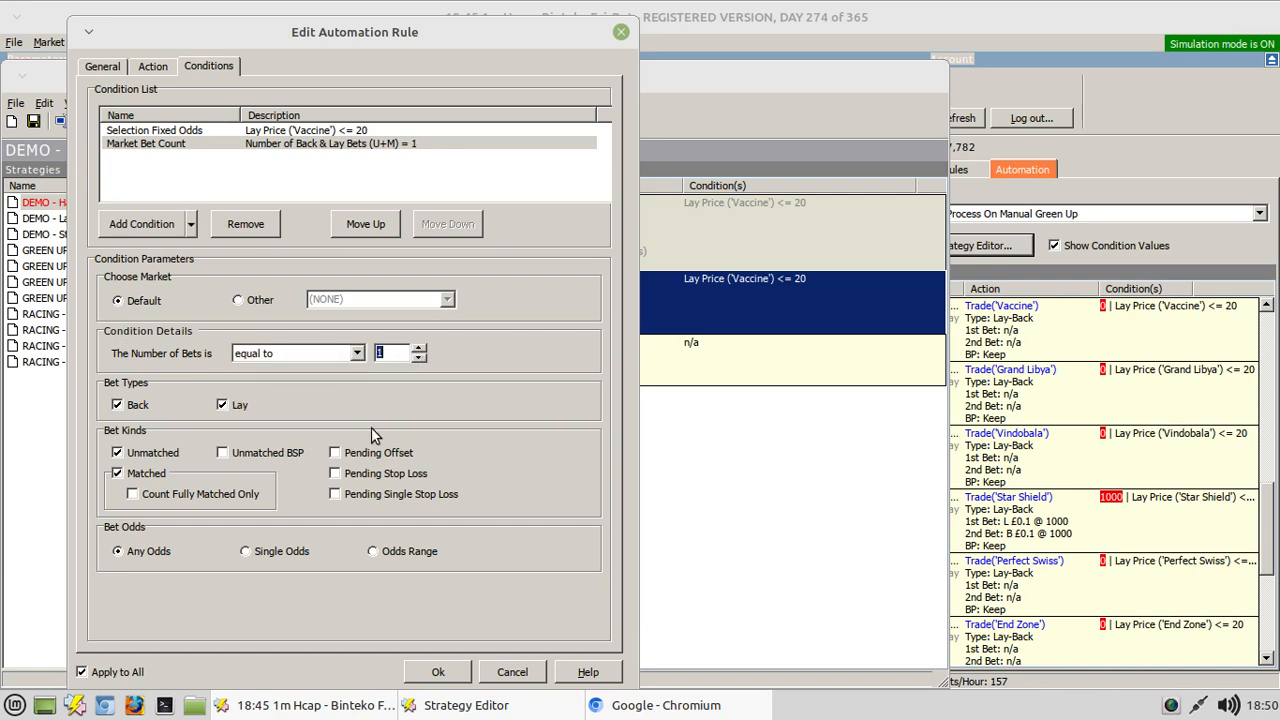
Restrict the bet count condition to unmatched lay bets at single fixed odds of 1.01, then save the strategy and close its editor
{"action": "left_click", "coordinate": [135, 406]}
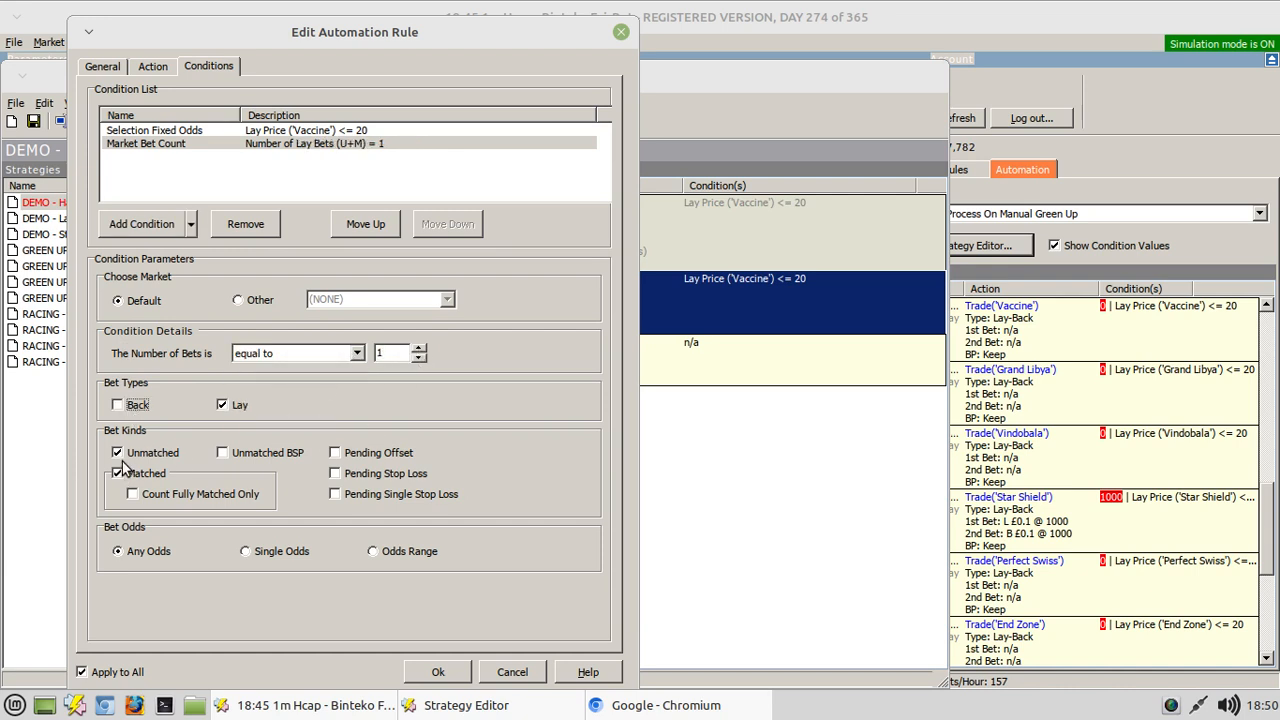
{"action": "left_click", "coordinate": [118, 474]}
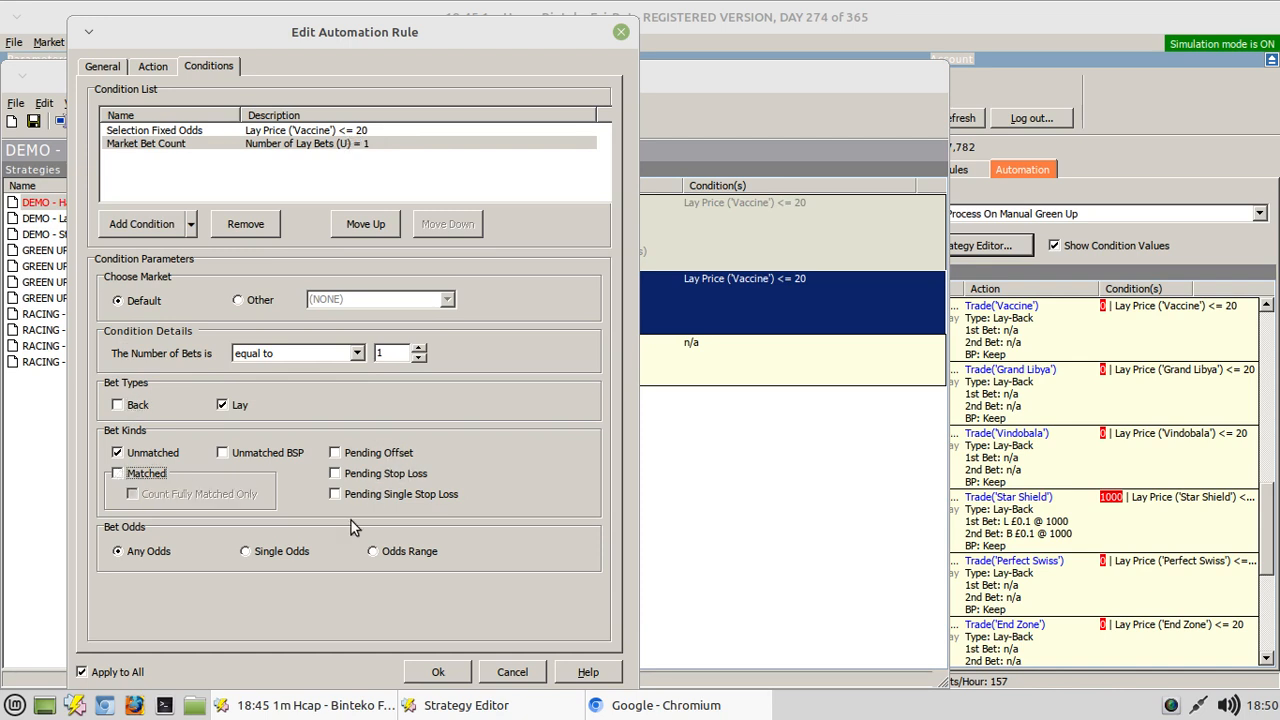
{"action": "left_click", "coordinate": [252, 551]}
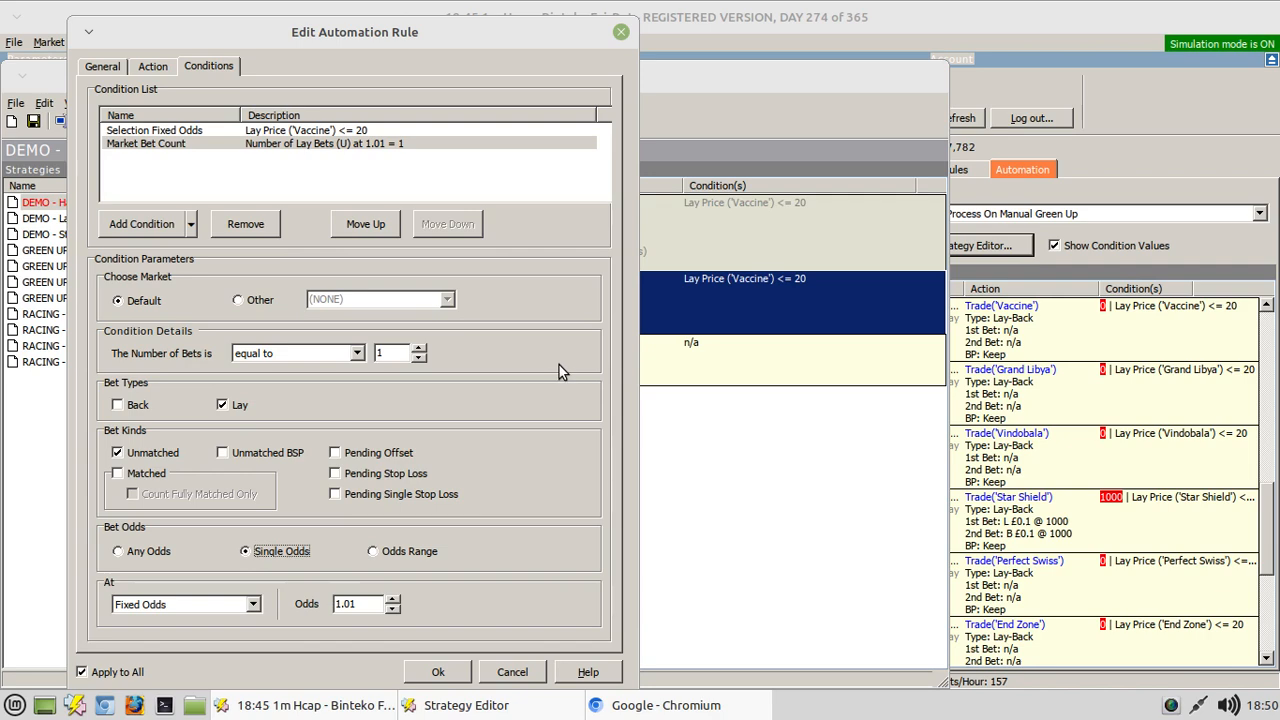
{"action": "left_click", "coordinate": [437, 674]}
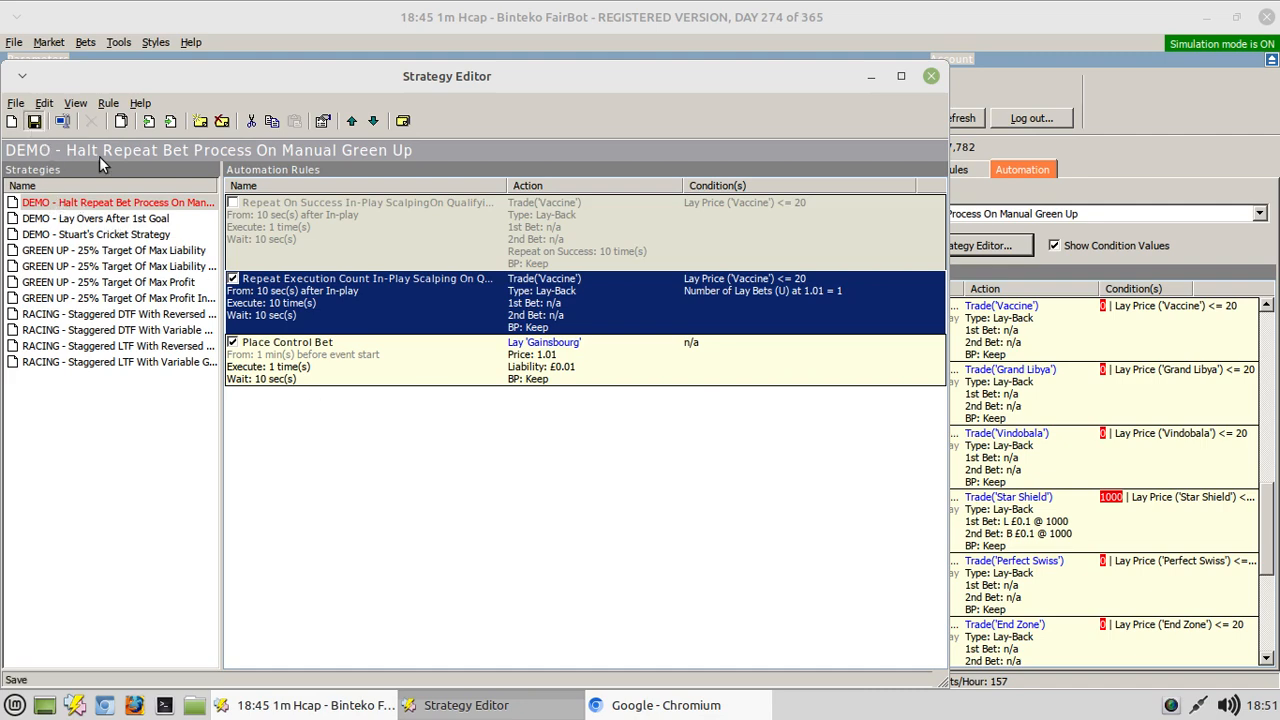
{"action": "left_click", "coordinate": [931, 76]}
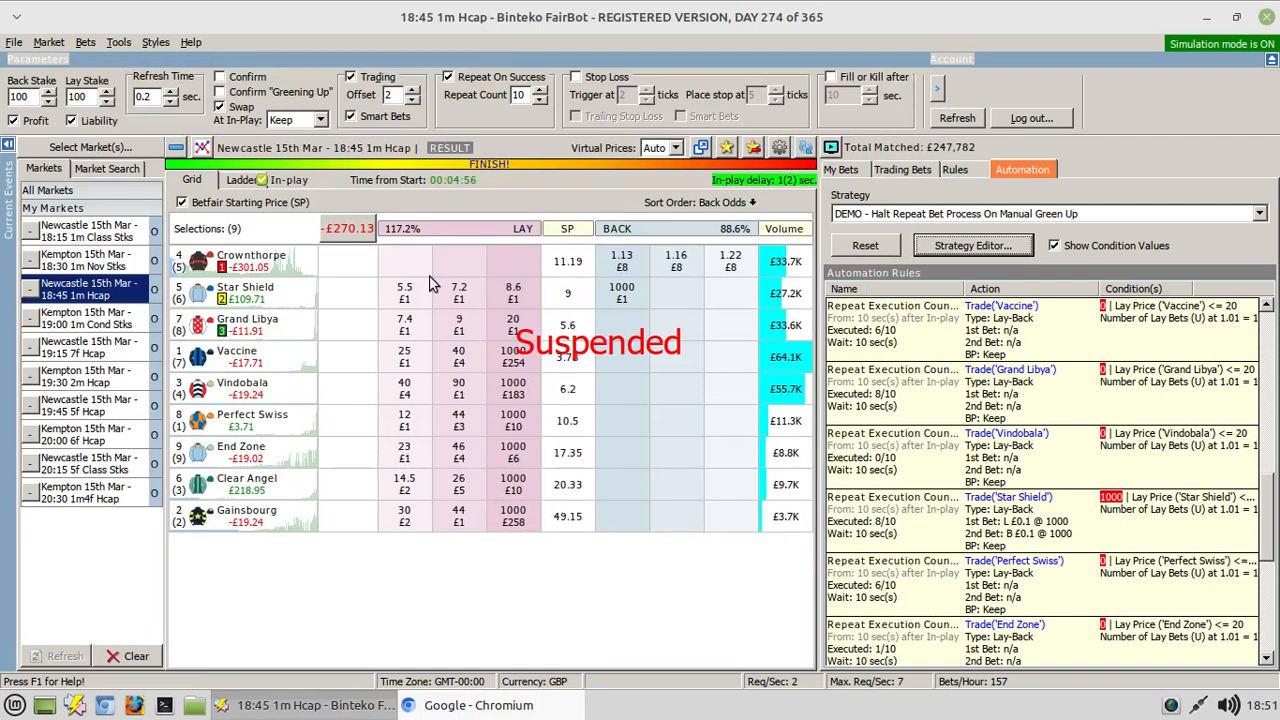
Review the Greening Up options for cancelling unmatched and pending bets, and accept them
{"action": "left_click", "coordinate": [115, 42]}
{"action": "left_click", "coordinate": [131, 65]}
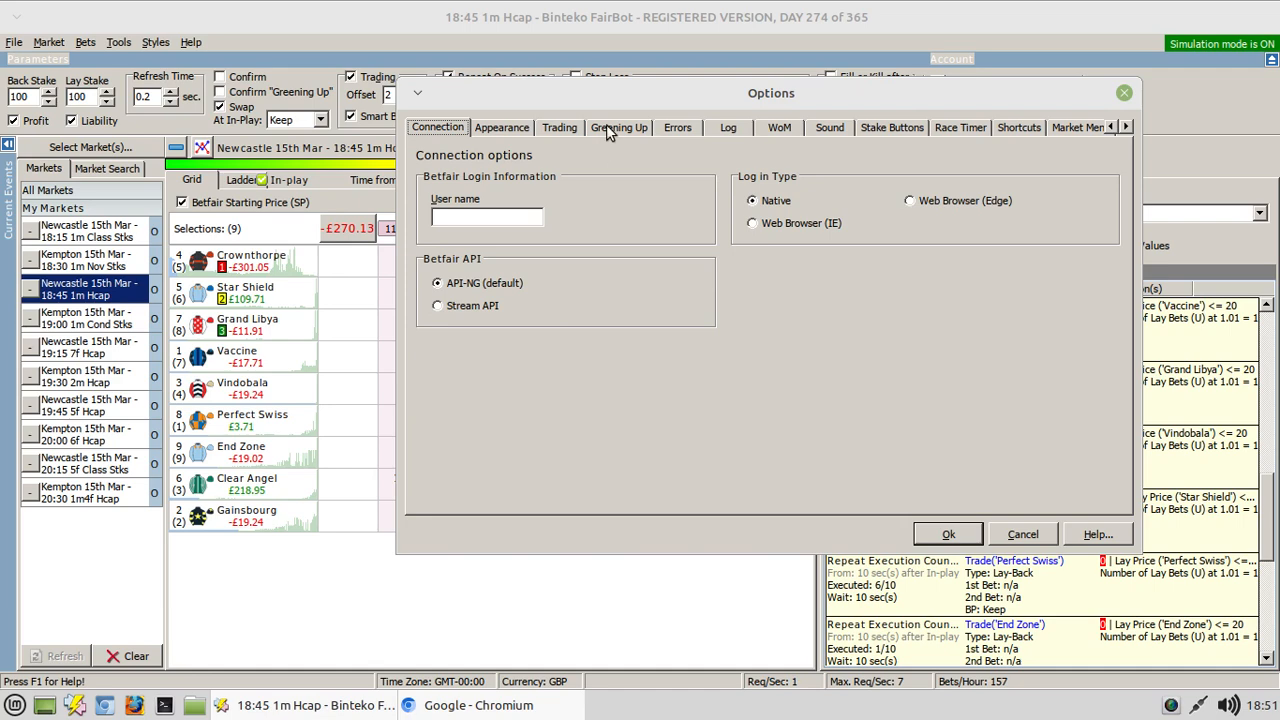
{"action": "left_click", "coordinate": [606, 128]}
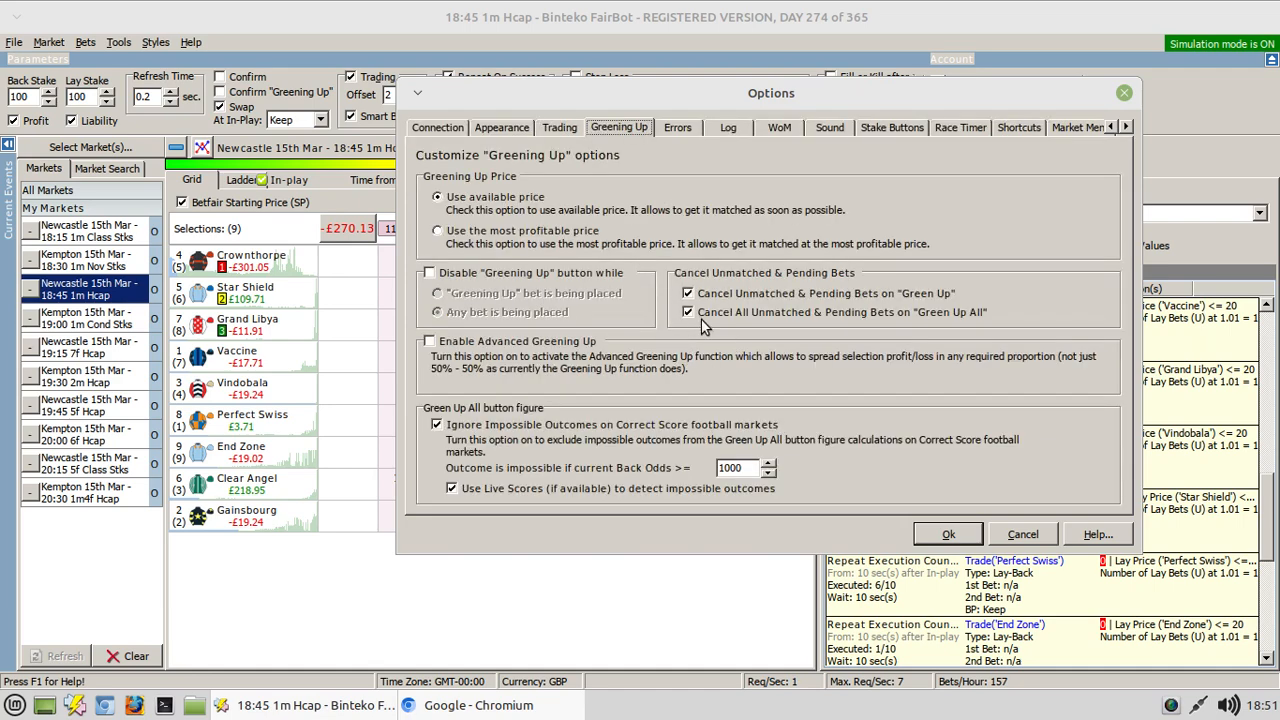
{"action": "left_click", "coordinate": [949, 534]}
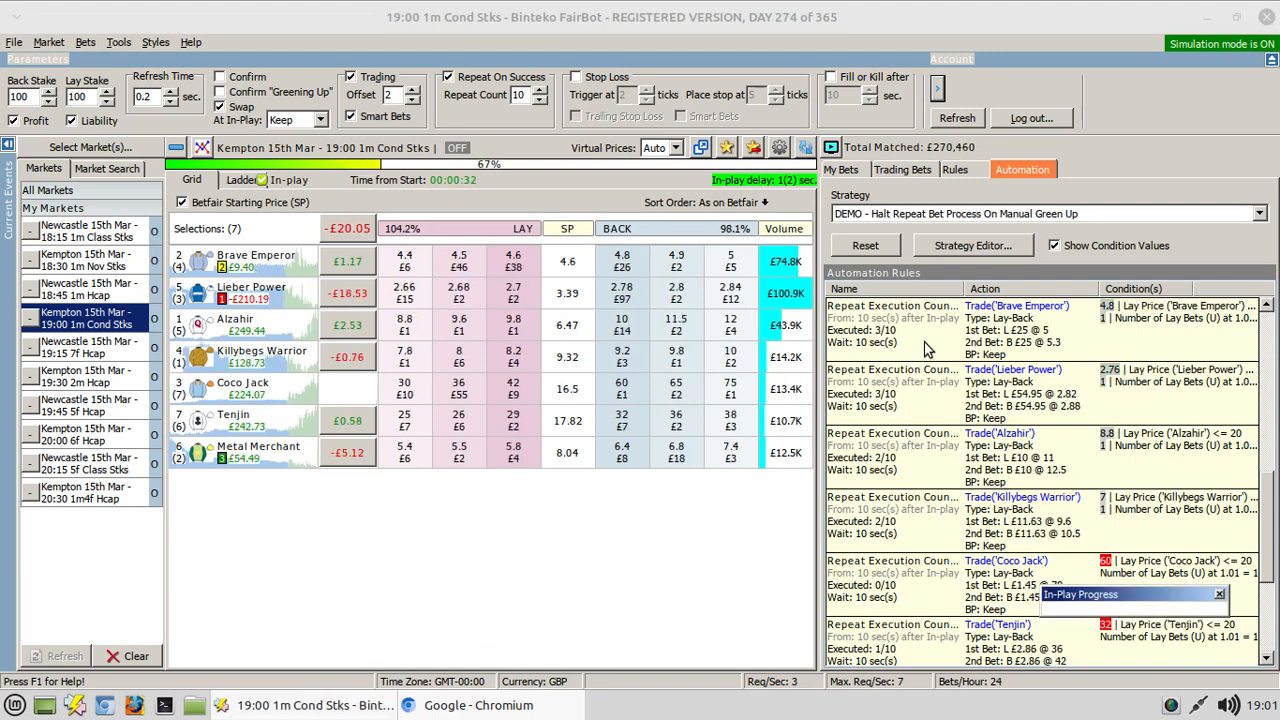
Check the Kempton 19:00 market's pending, unmatched and matched bets against the condition values of its automation rules
{"action": "left_click", "coordinate": [848, 169]}
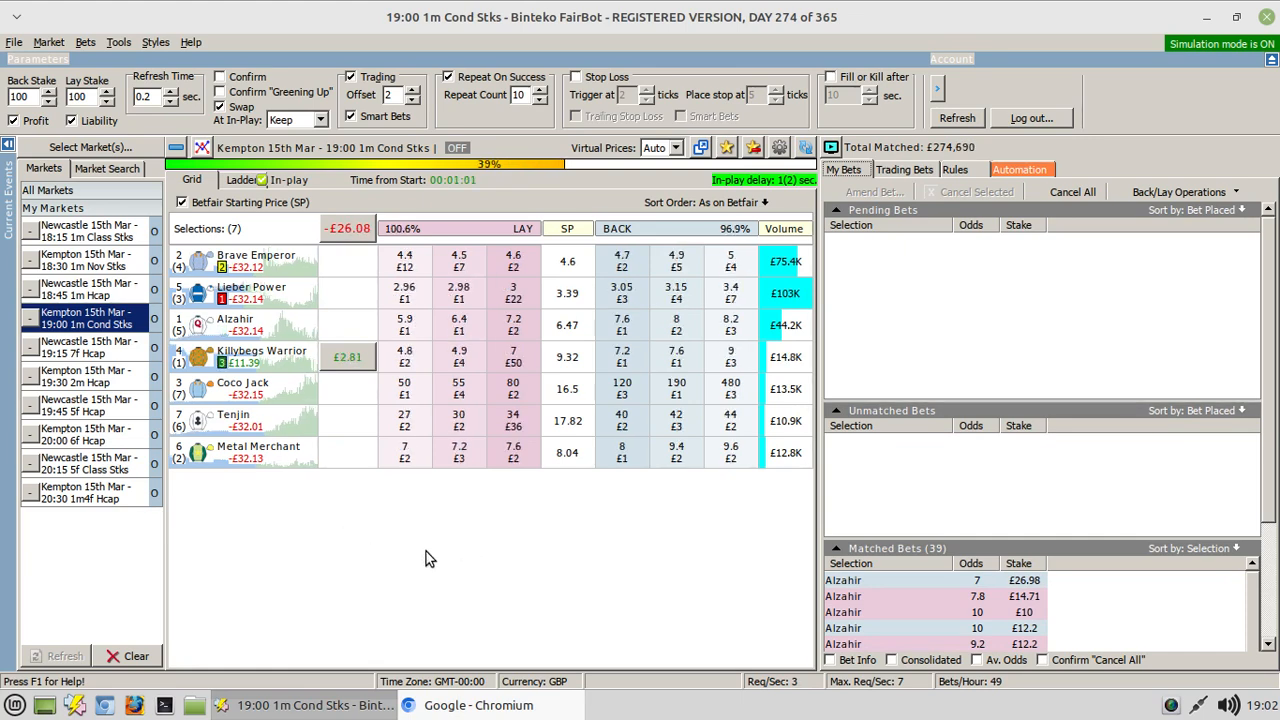
{"action": "left_click", "coordinate": [1030, 171]}
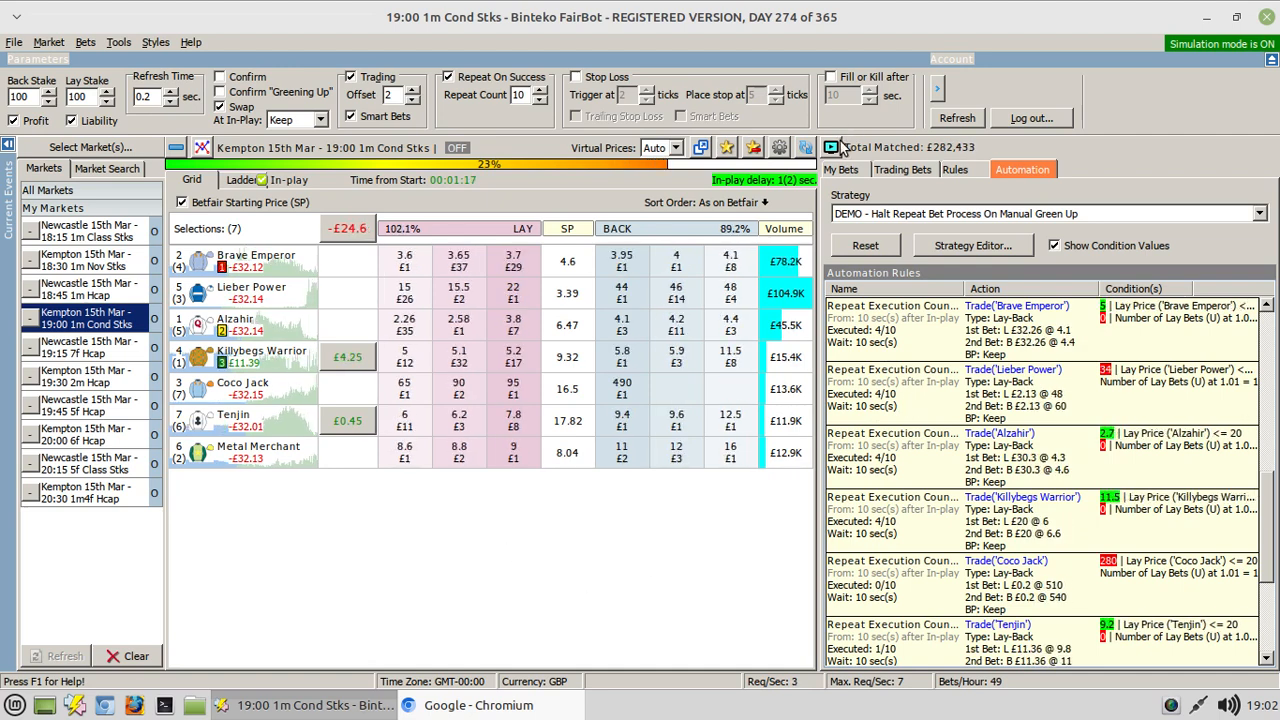
{"action": "left_click", "coordinate": [845, 170]}
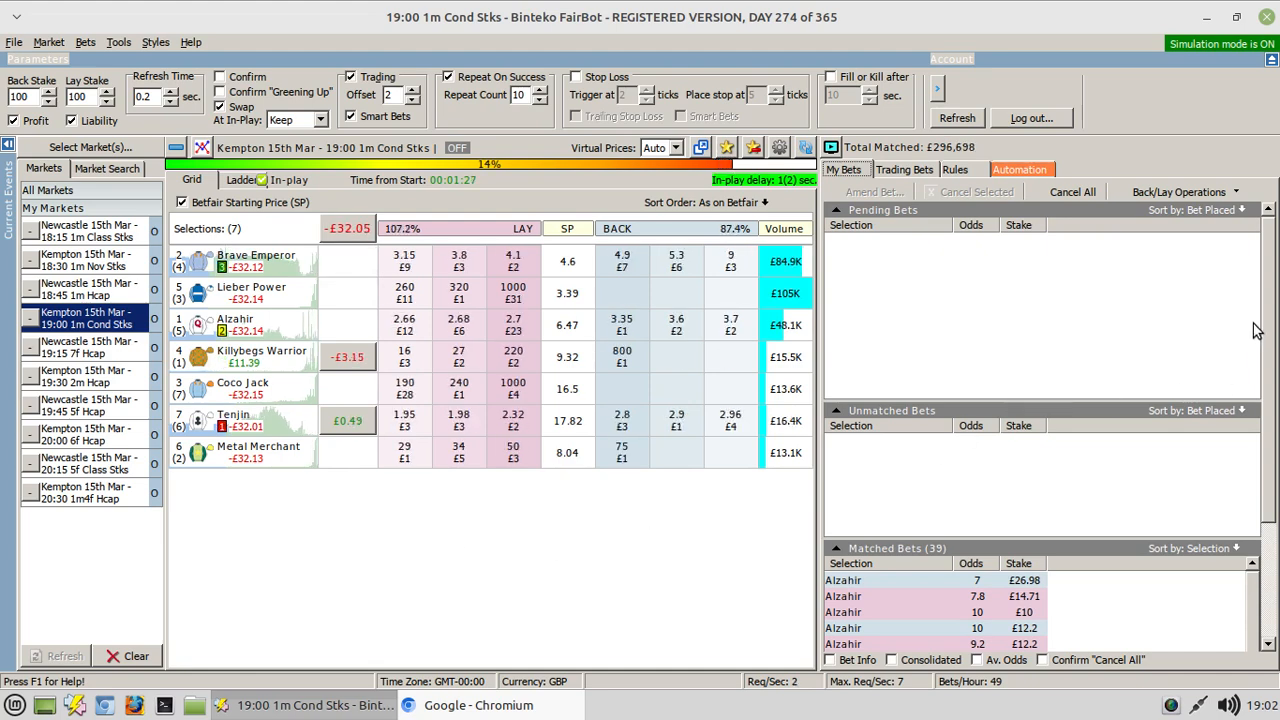
{"action": "left_click_drag", "start_coordinate": [1268, 318], "coordinate": [1265, 508]}
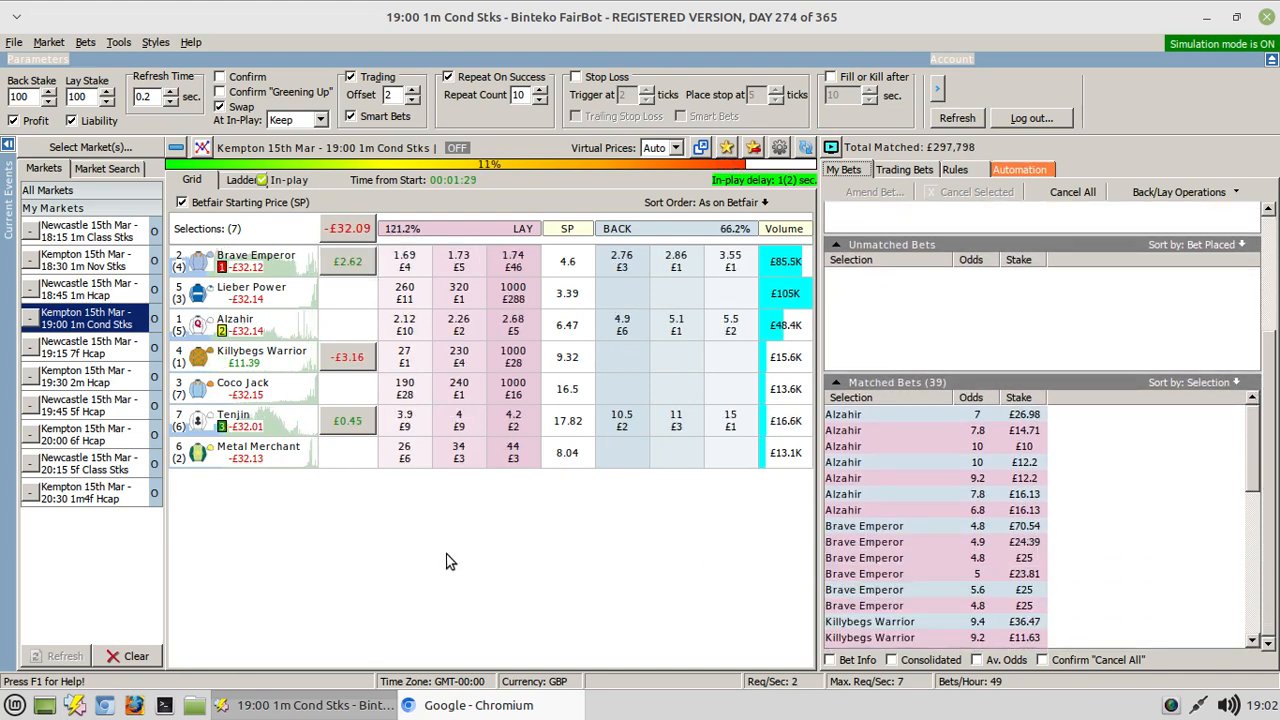